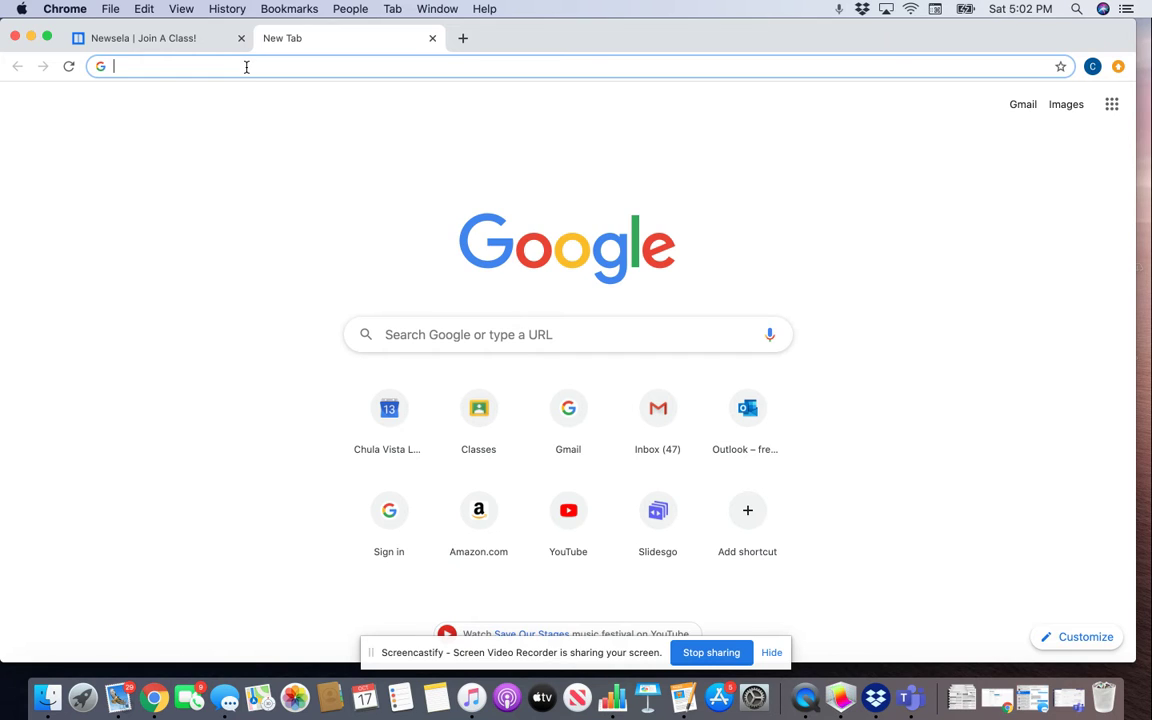
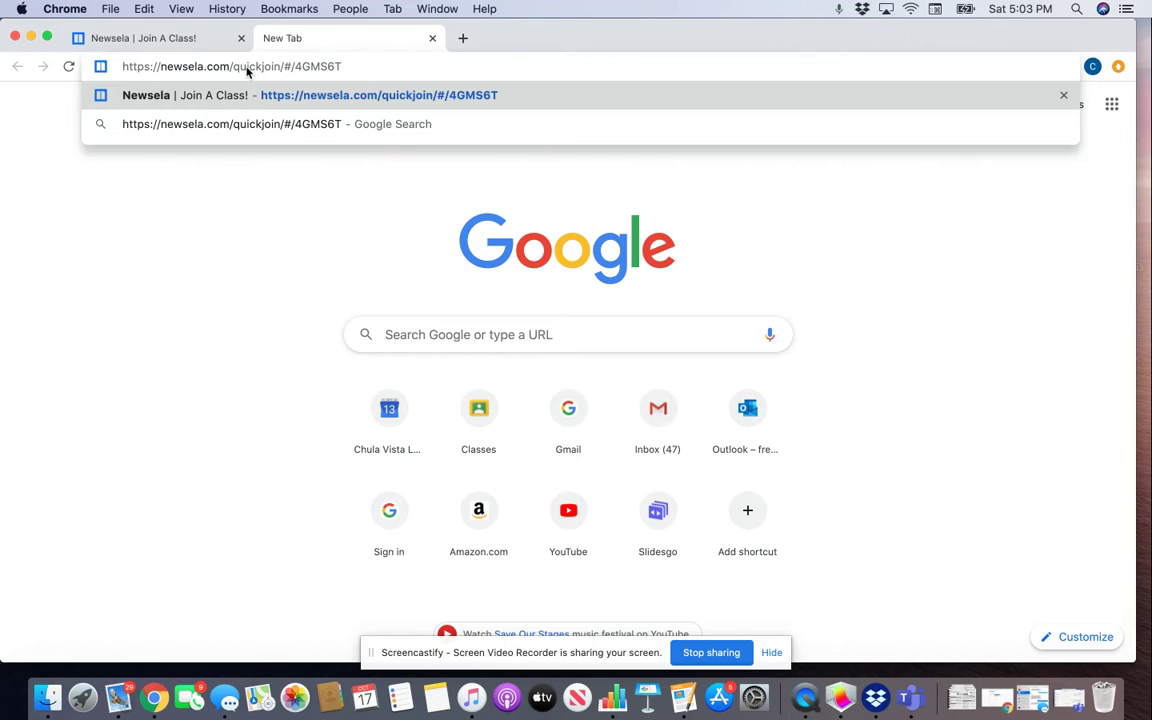
# Step: Paste the Newsela quick-join link with the class code into the new tab and load it
pyautogui.press('Return')
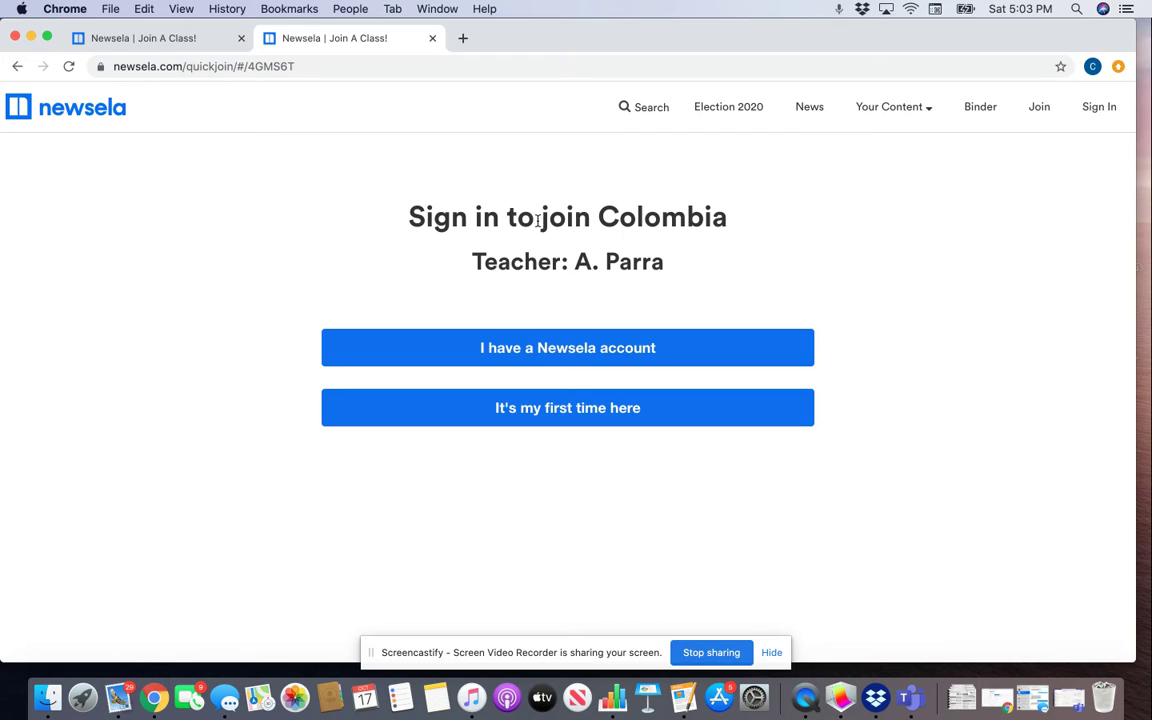
# Step: Highlight the class name Colombia, then choose "It's my first time here"
pyautogui.moveTo(601, 216); pyautogui.dragTo(729, 234)
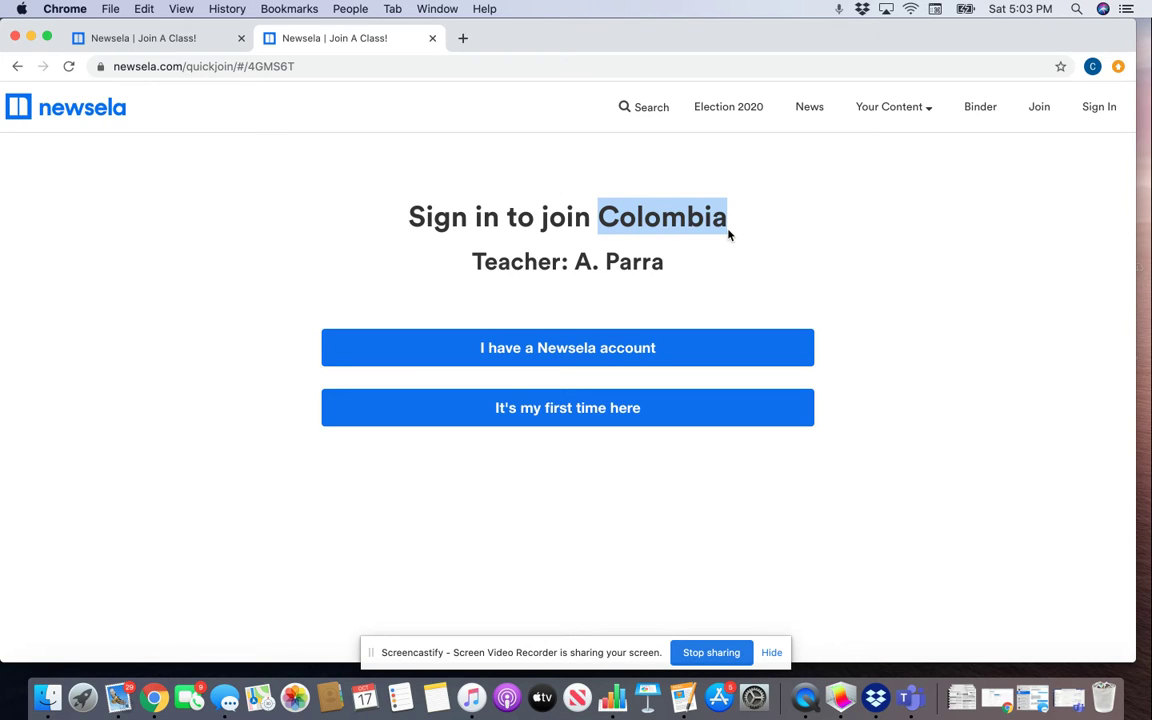
pyautogui.click(600, 220)
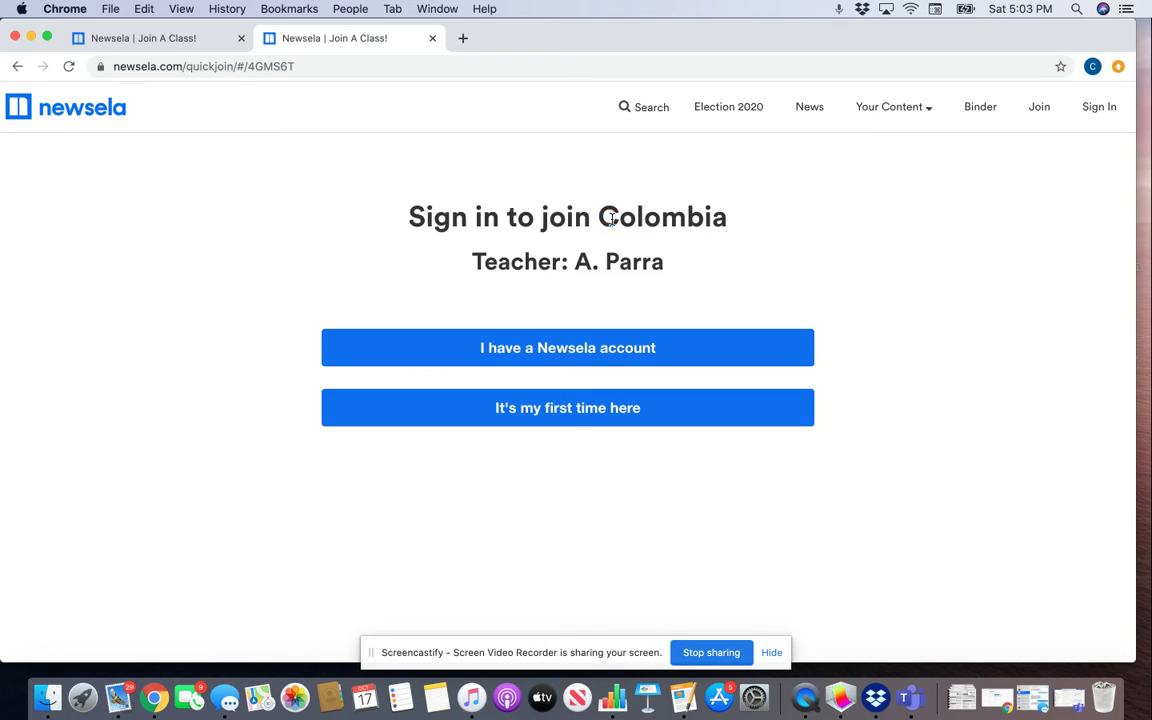
pyautogui.moveTo(612, 220); pyautogui.dragTo(727, 216)
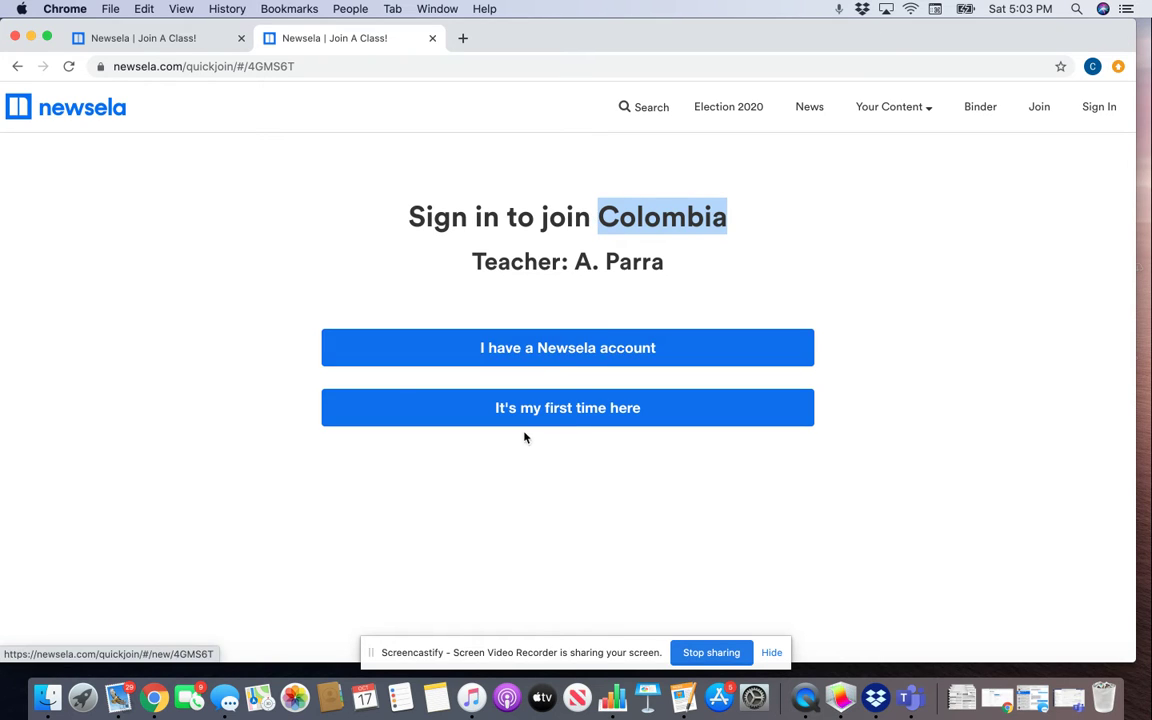
pyautogui.click(572, 410)
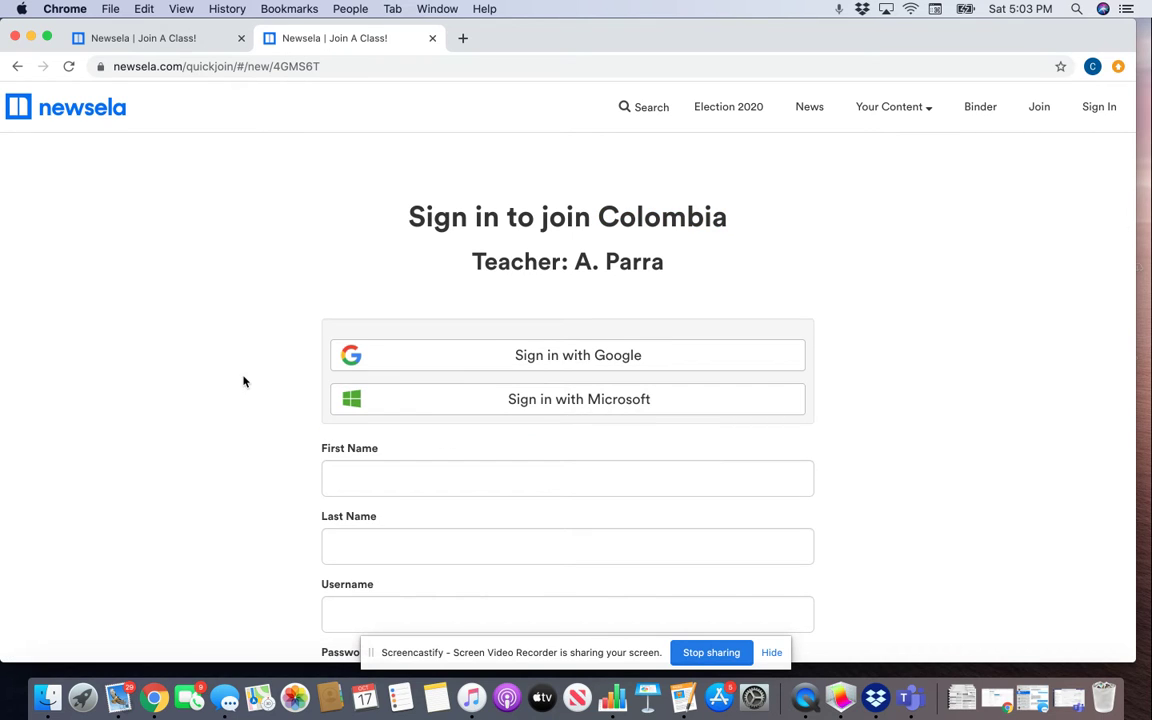
# Step: Sign in with Google using the school account and password, then allow Newsela access
pyautogui.click(549, 359)
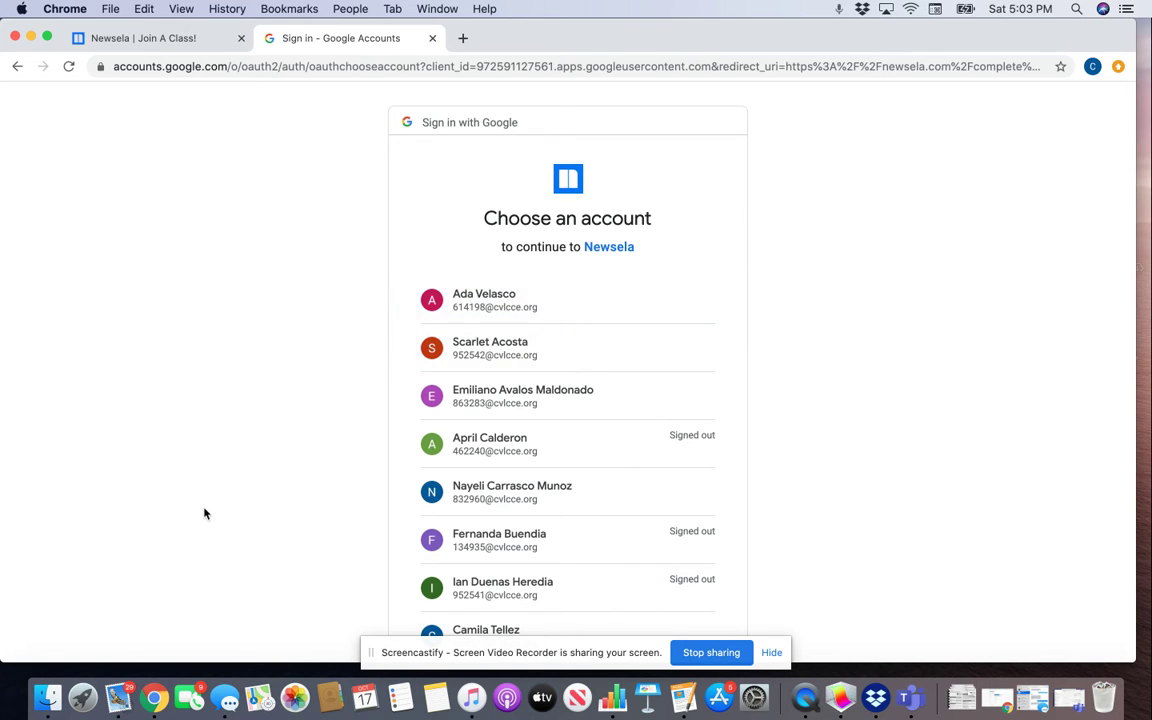
pyautogui.scroll(-1, 204, 513)
pyautogui.click(535, 298)
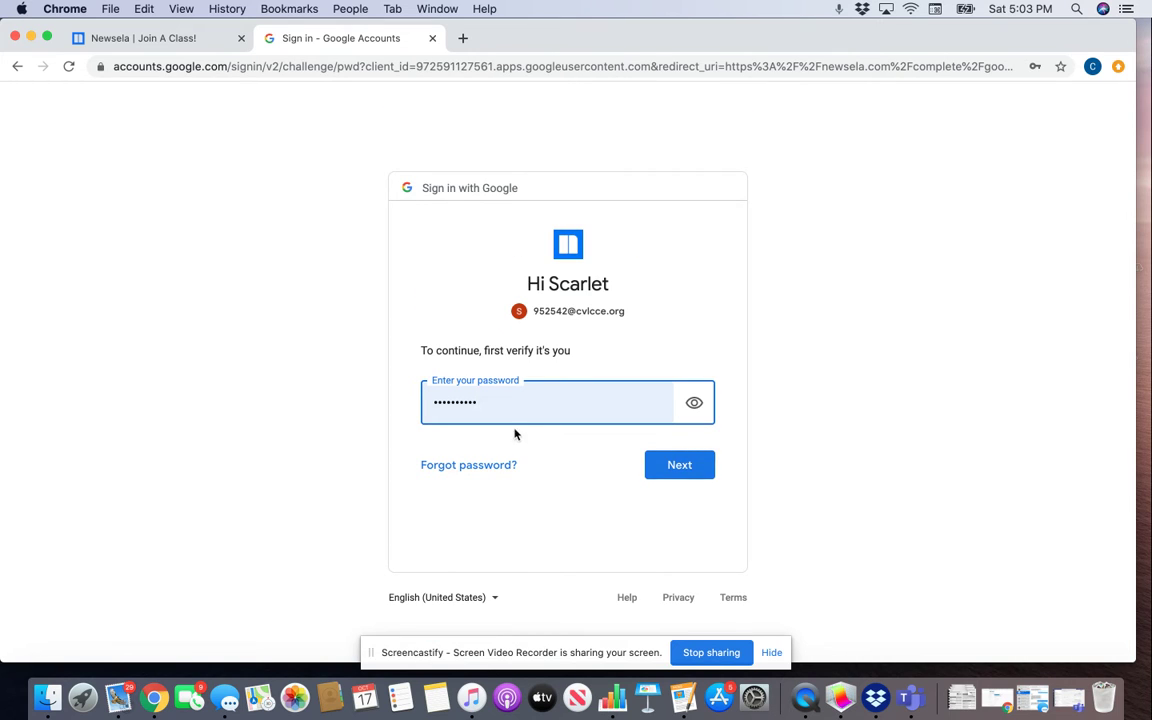
pyautogui.click(683, 465)
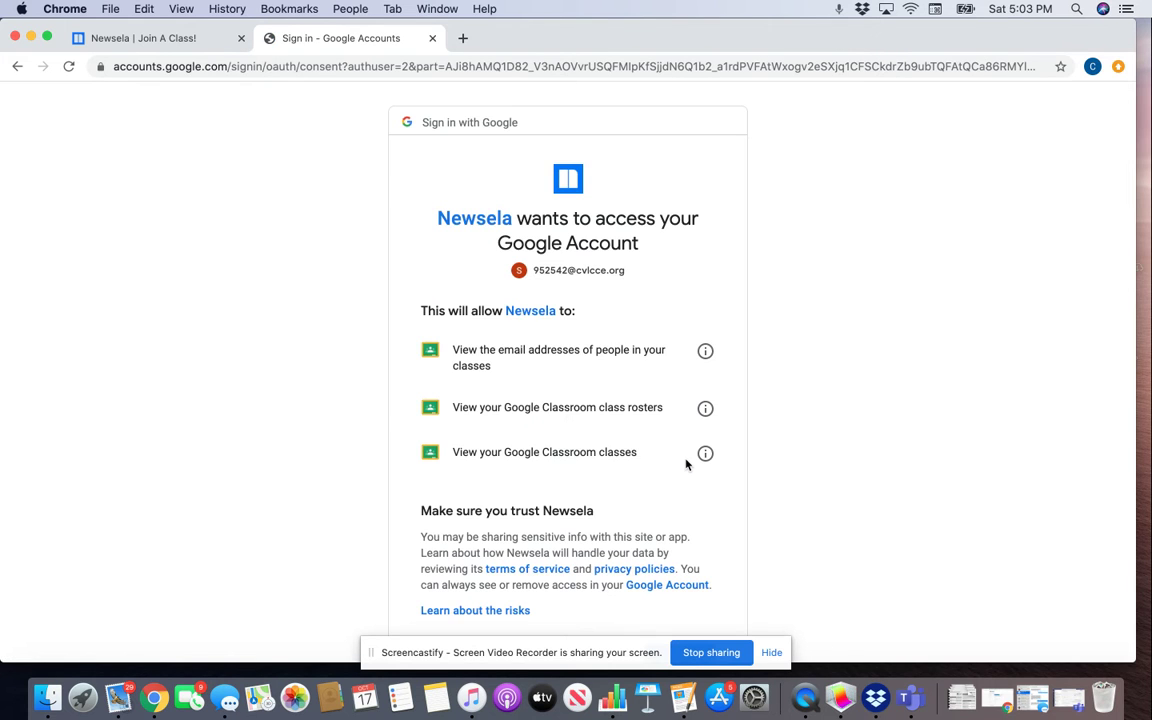
pyautogui.scroll(-2, 686, 465)
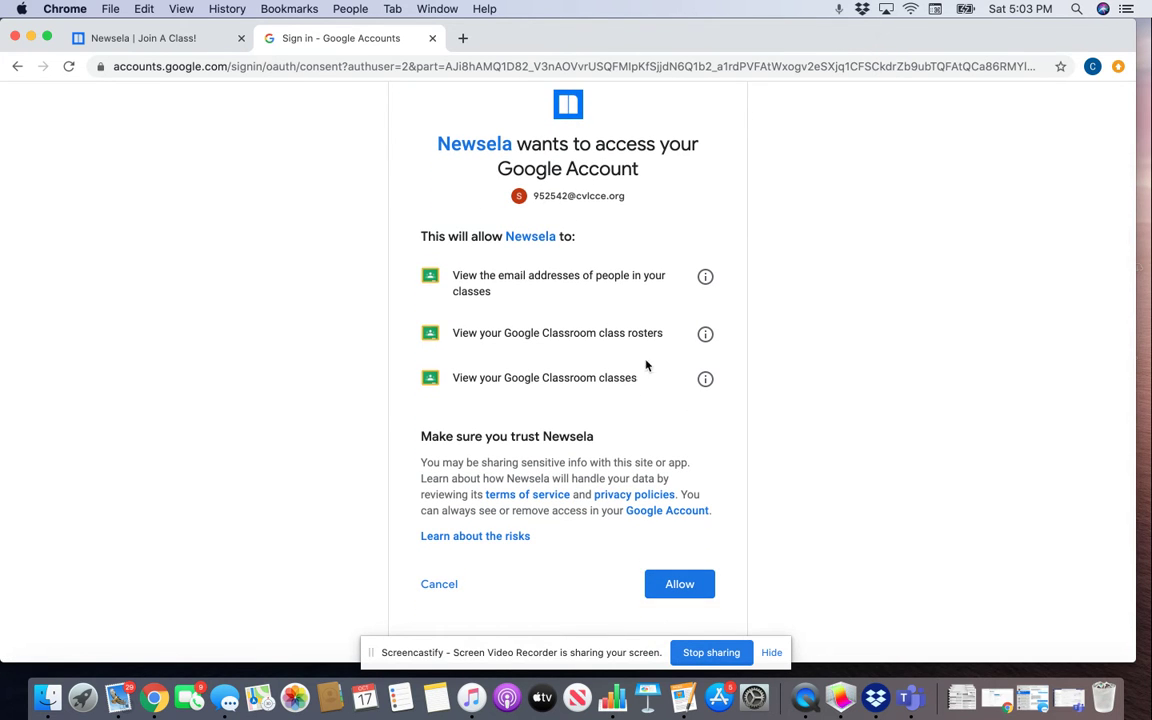
pyautogui.click(686, 588)
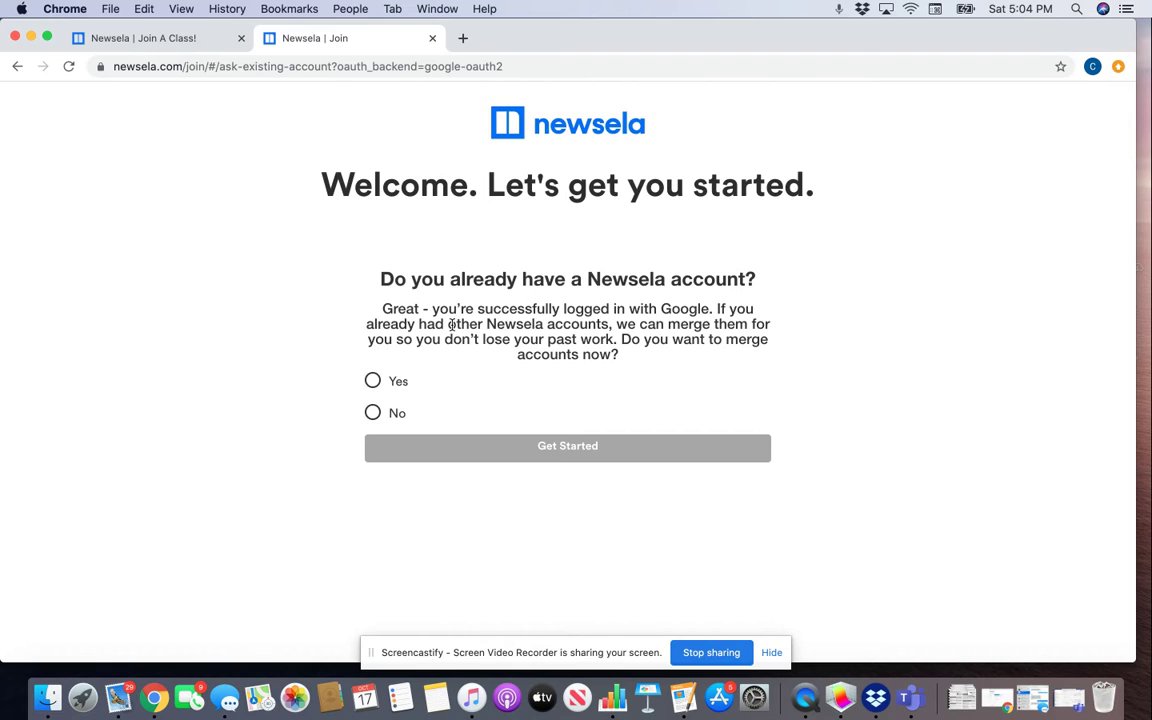
# Step: Answer No to merging existing accounts and select Get Started
pyautogui.click(372, 415)
pyautogui.click(442, 452)
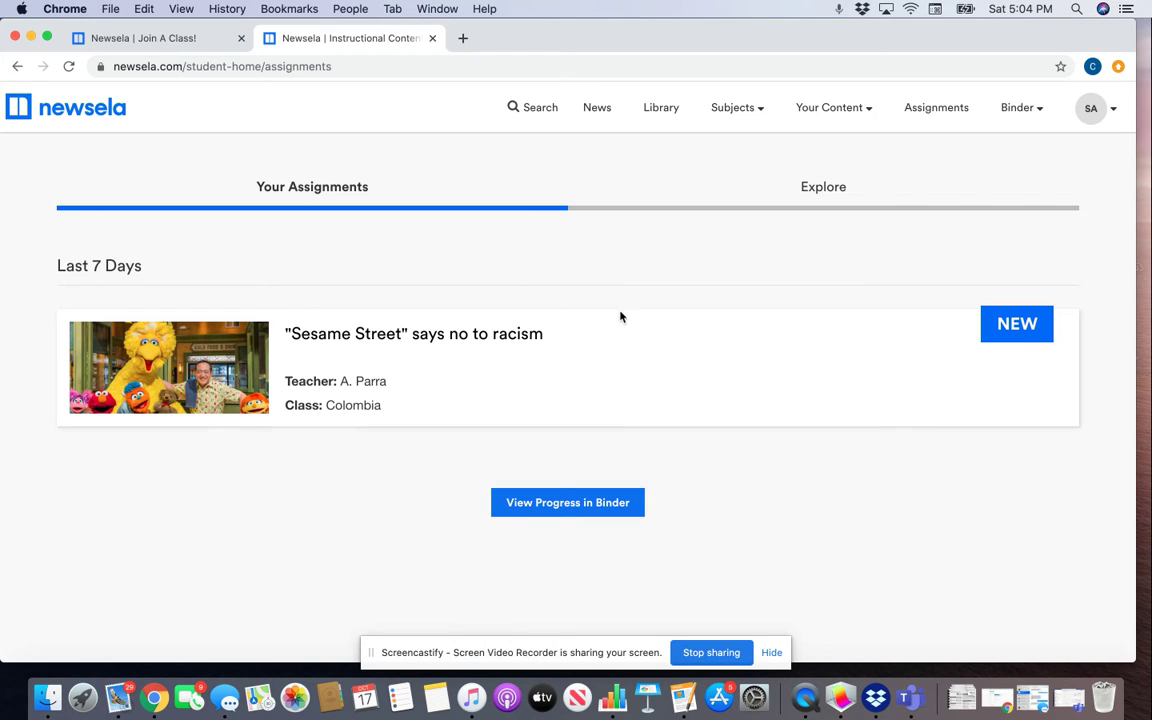
# Step: Refresh Assignments, open the "Sesame Street" says no to racism assignment, and review its instructions
pyautogui.click(936, 110)
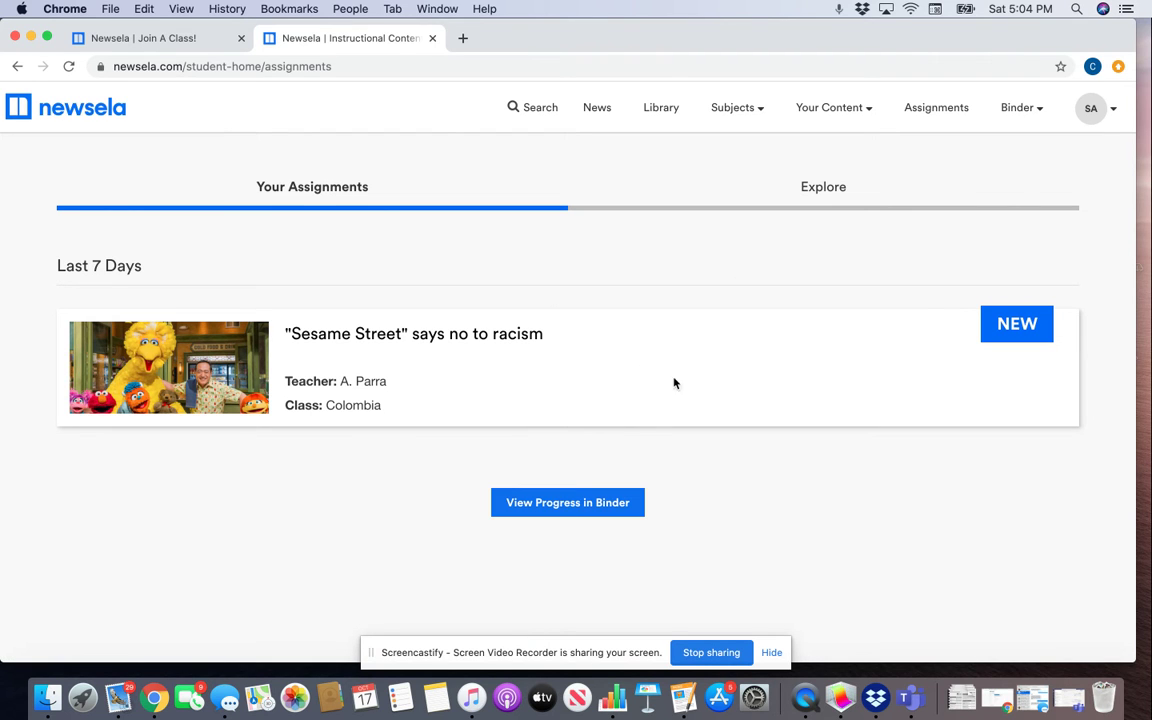
pyautogui.click(190, 387)
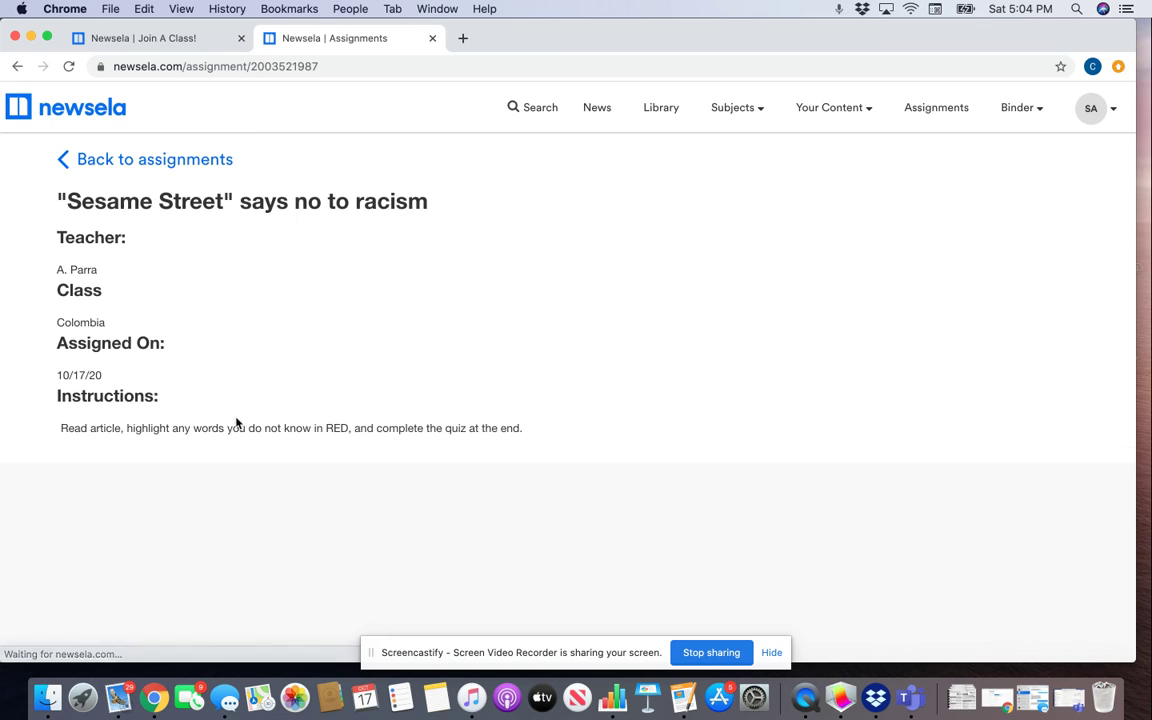
pyautogui.scroll(-3, 237, 423)
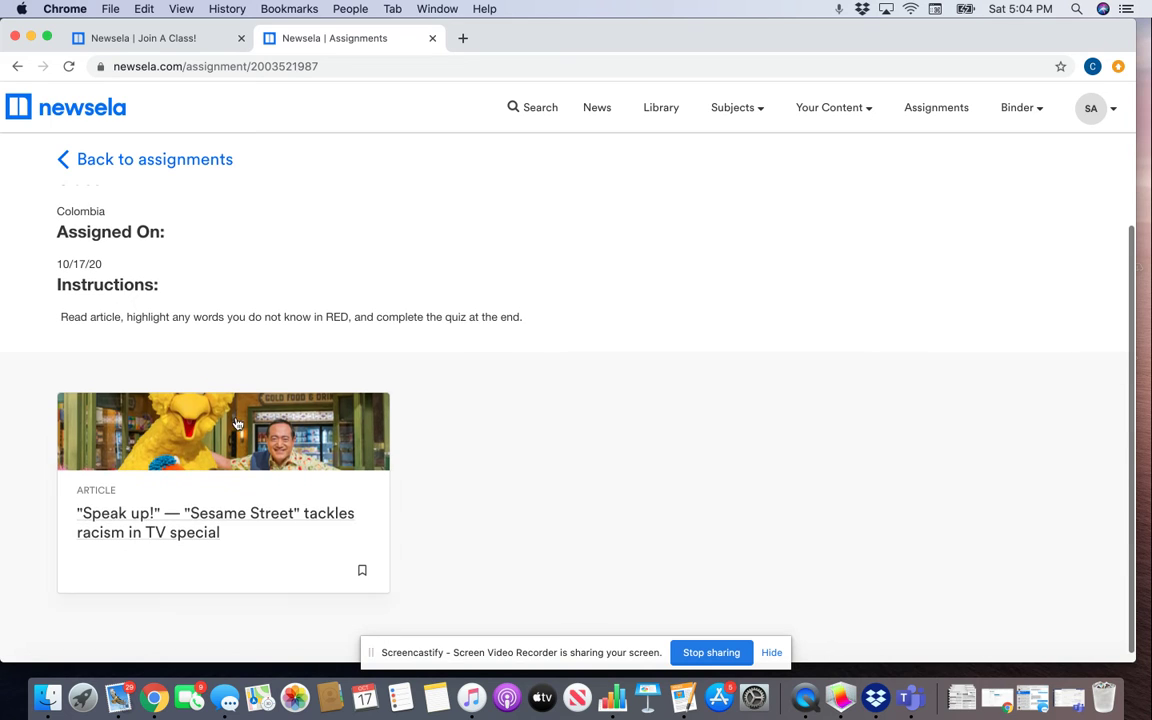
pyautogui.scroll(3, 211, 259)
pyautogui.scroll(-2, 211, 259)
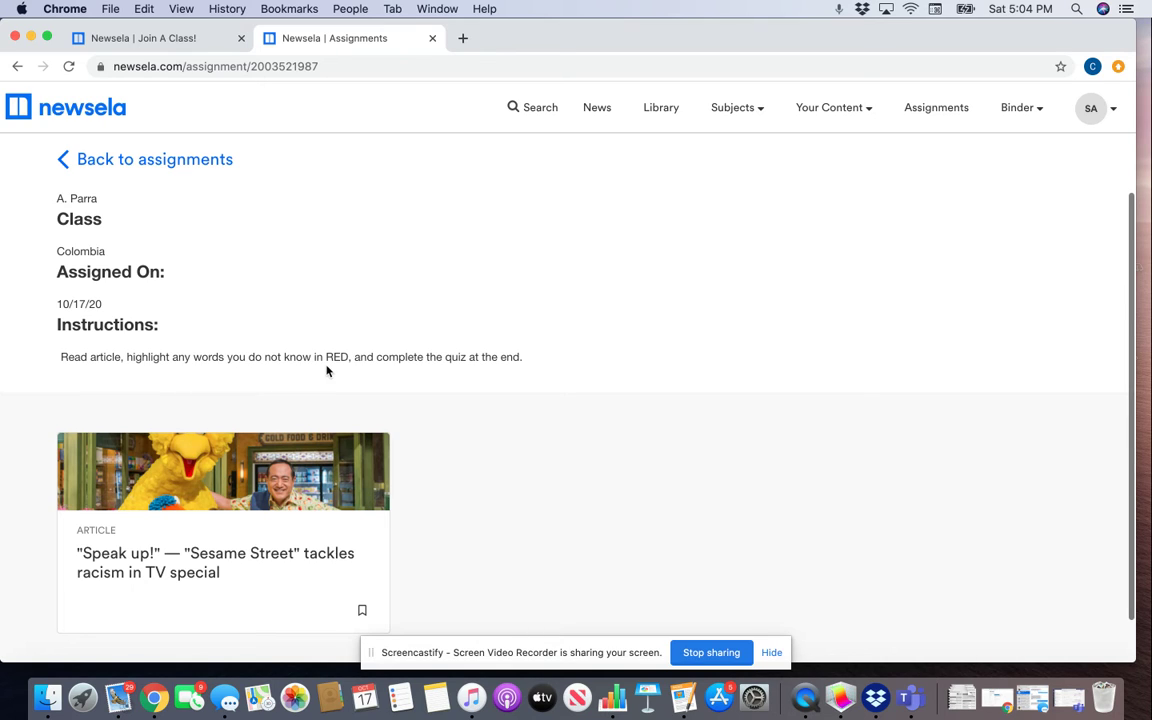
pyautogui.scroll(-1, 410, 405)
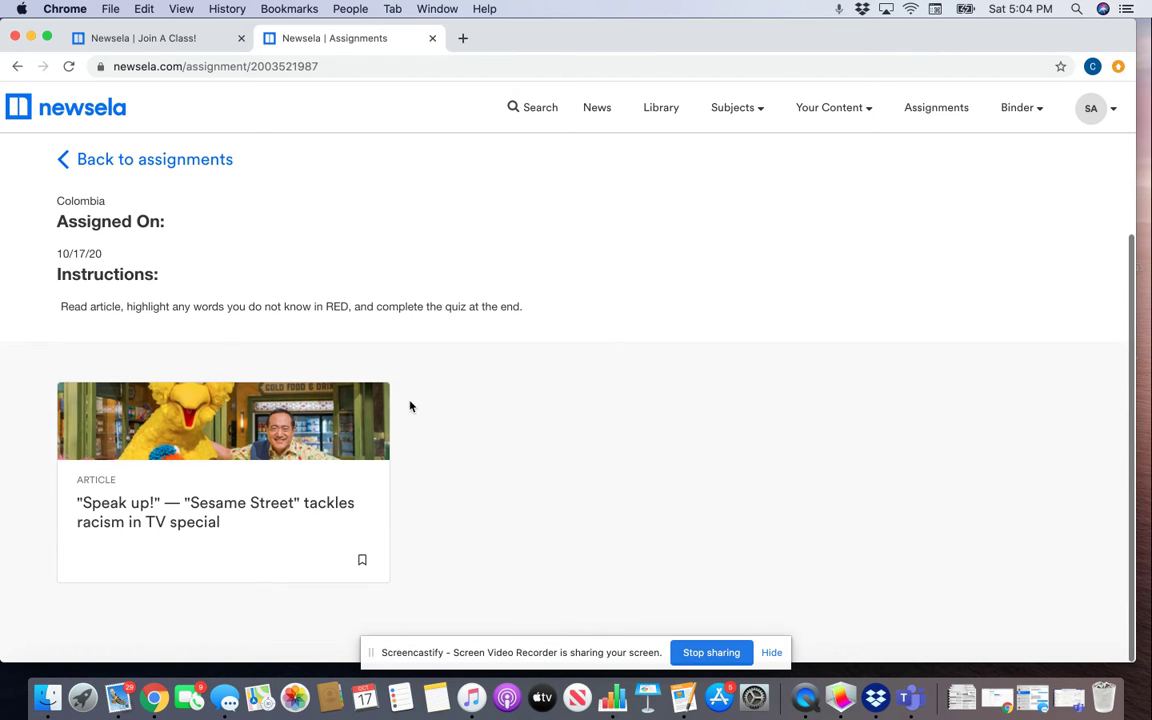
# Step: Open the "Speak up!" article and start Read Aloud from its title
pyautogui.click(237, 422)
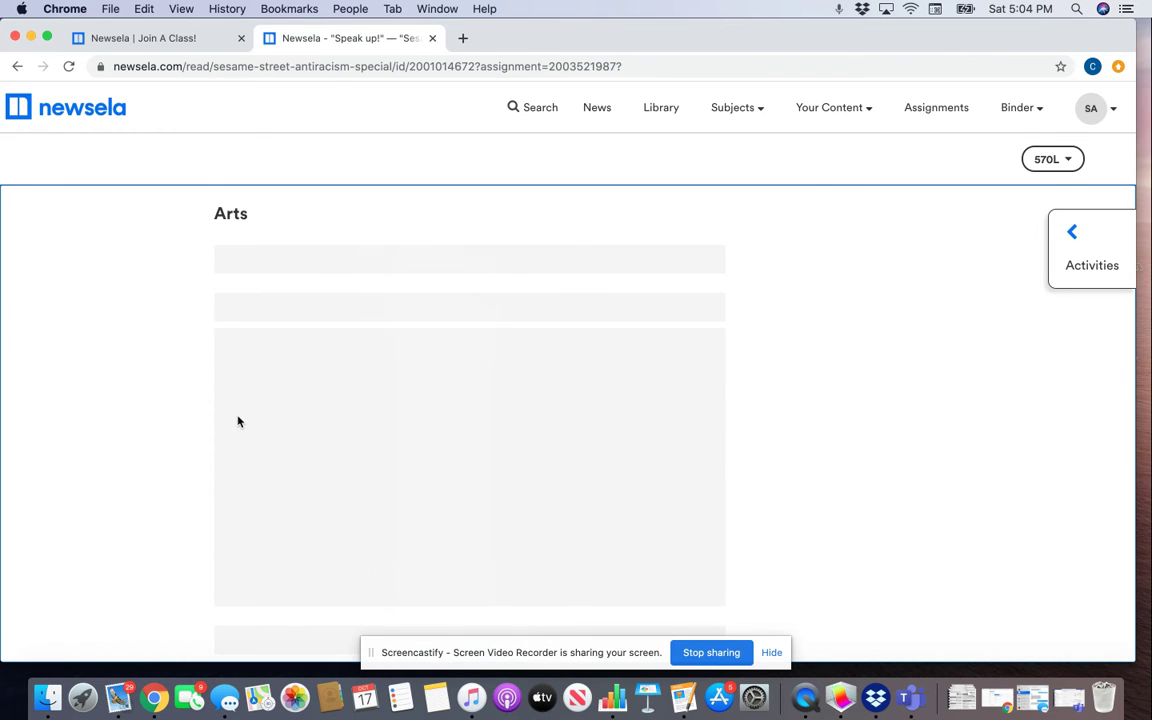
pyautogui.scroll(-5, 237, 416)
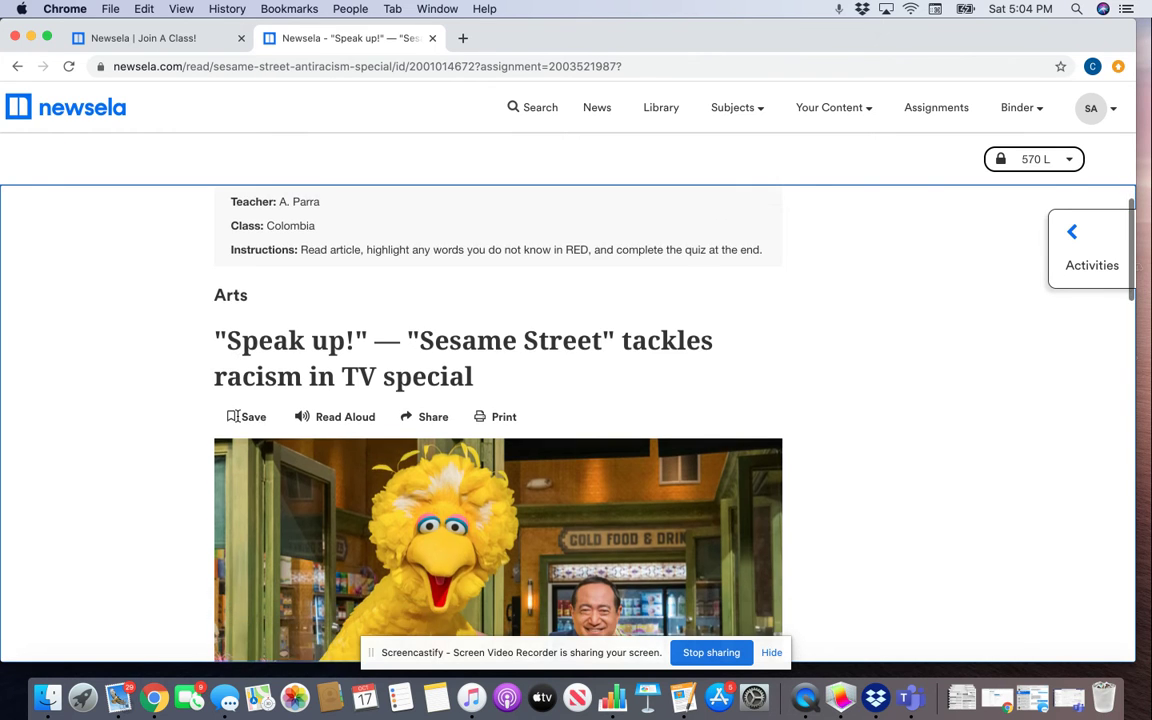
pyautogui.scroll(-2, 237, 416)
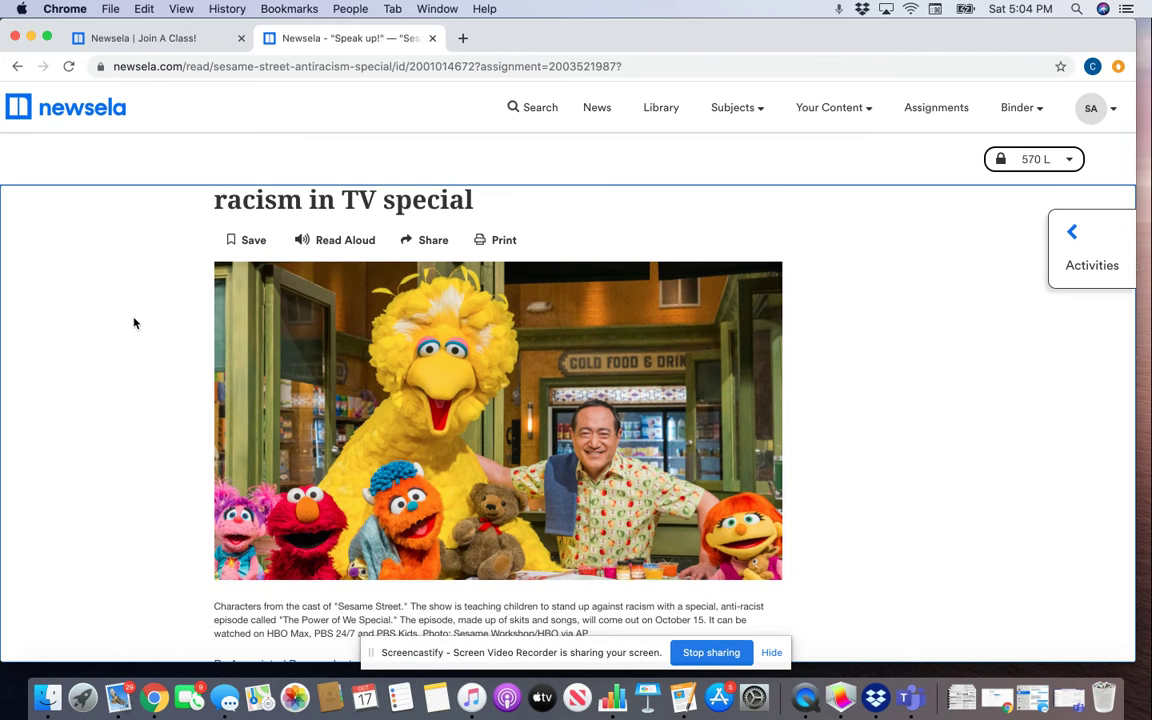
pyautogui.scroll(2, 134, 321)
pyautogui.scroll(-2, 134, 321)
pyautogui.scroll(1, 134, 321)
pyautogui.scroll(-2, 134, 321)
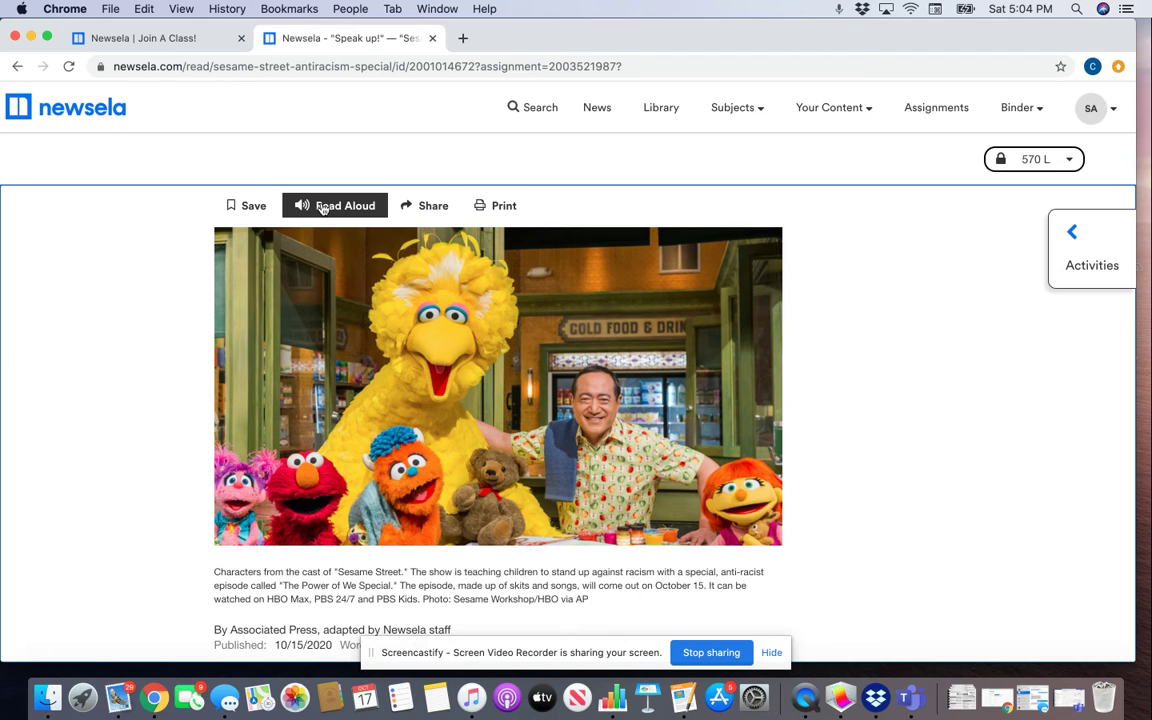
pyautogui.click(325, 206)
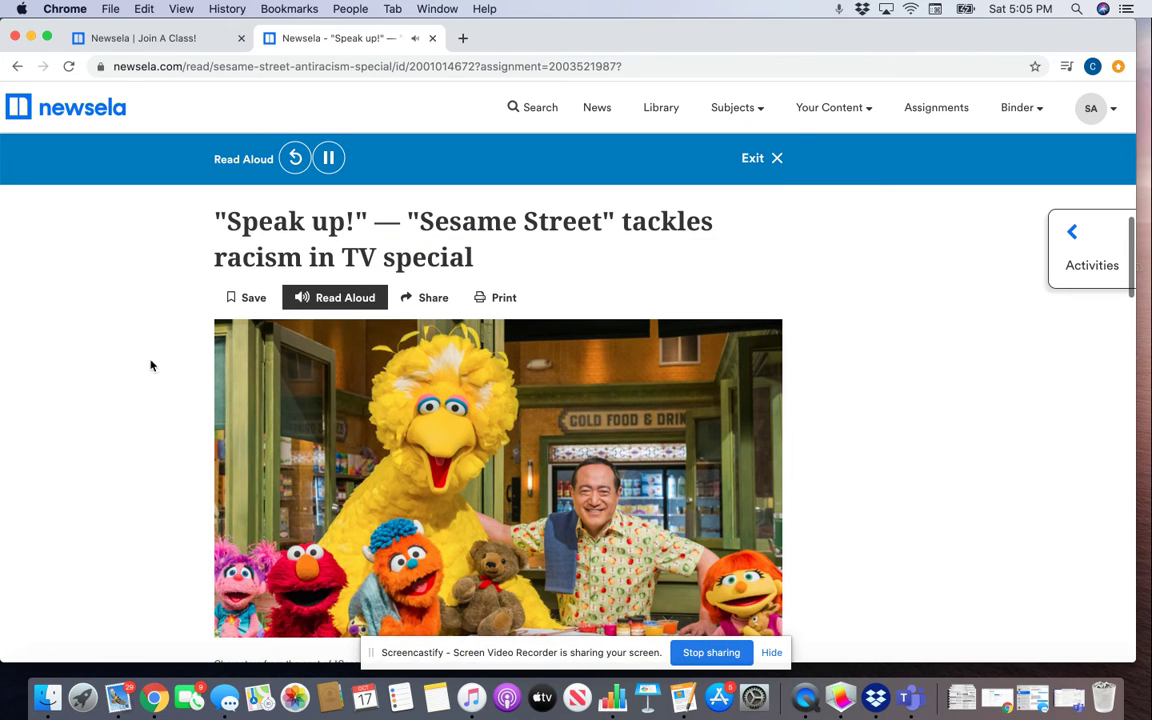
# Step: Stop Read Aloud and scroll to the Kay Wilson Stallings paragraph about racism
pyautogui.click(326, 300)
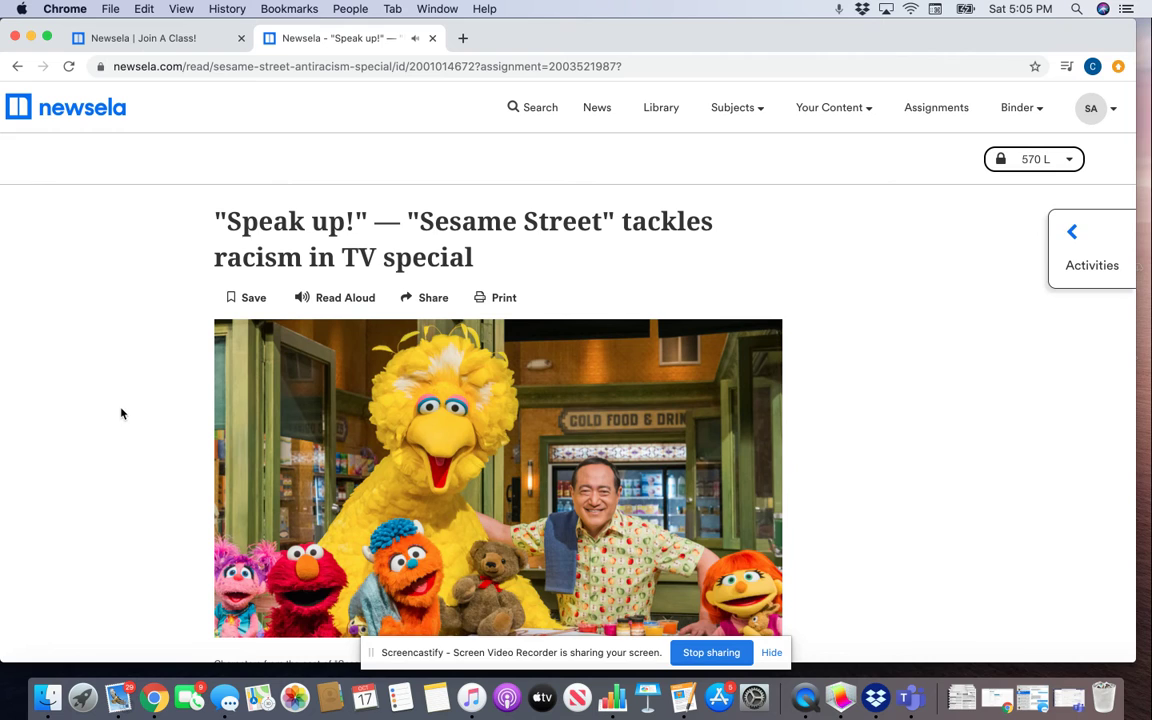
pyautogui.scroll(-5, 120, 413)
pyautogui.scroll(-10, 120, 413)
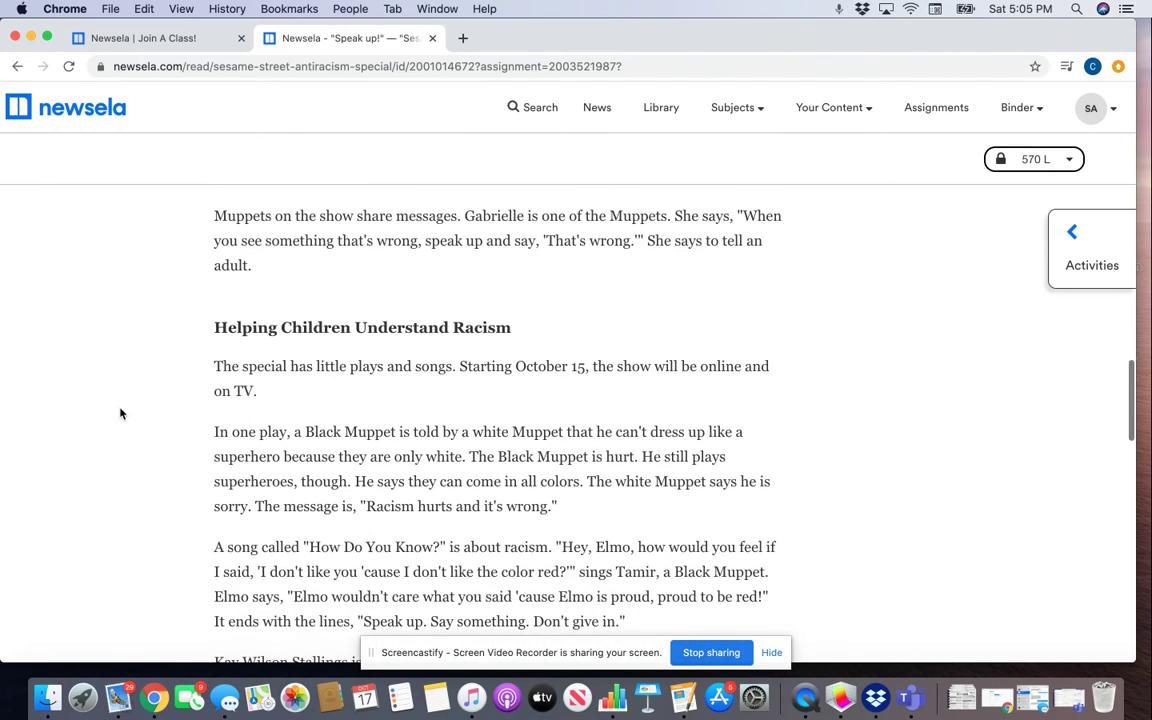
pyautogui.scroll(-8, 120, 413)
pyautogui.scroll(-12, 120, 413)
pyautogui.scroll(16, 120, 413)
pyautogui.scroll(5, 120, 413)
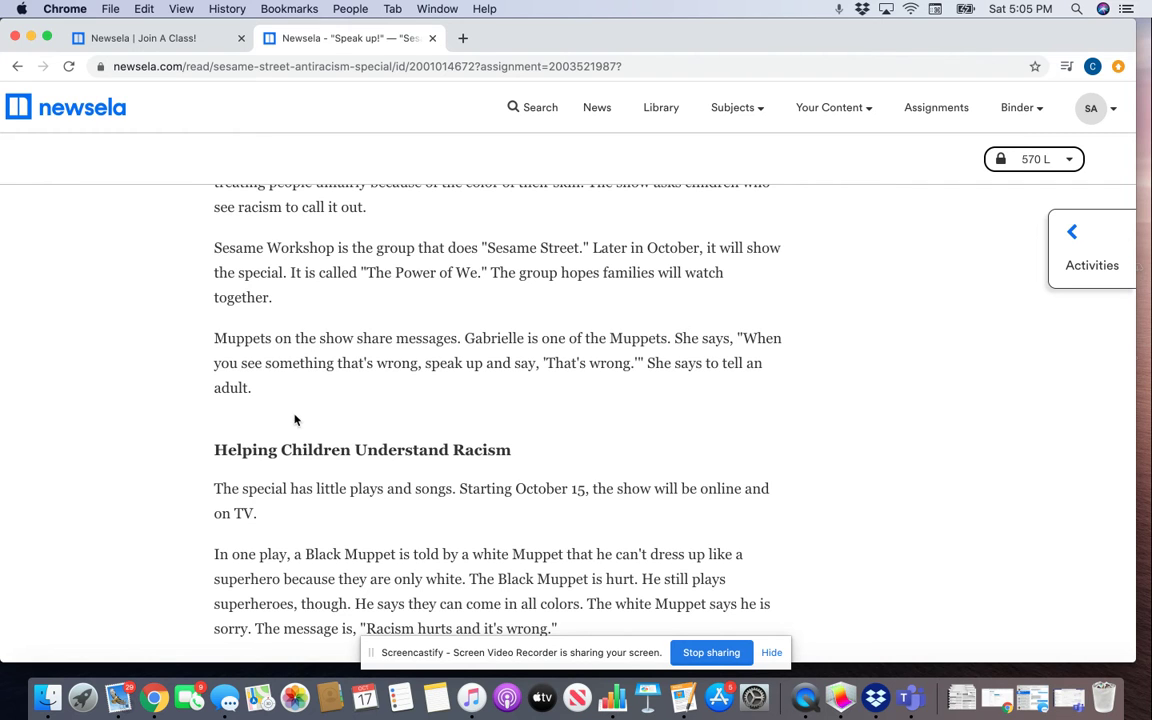
pyautogui.scroll(-5, 307, 415)
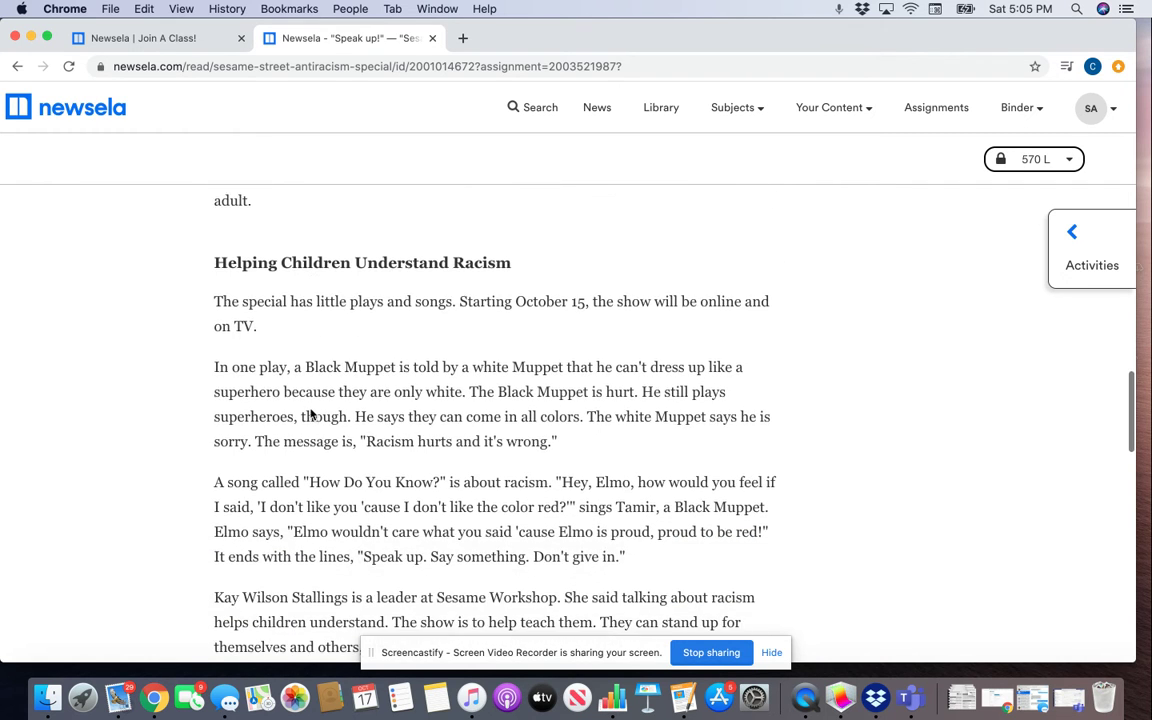
pyautogui.scroll(-2, 310, 414)
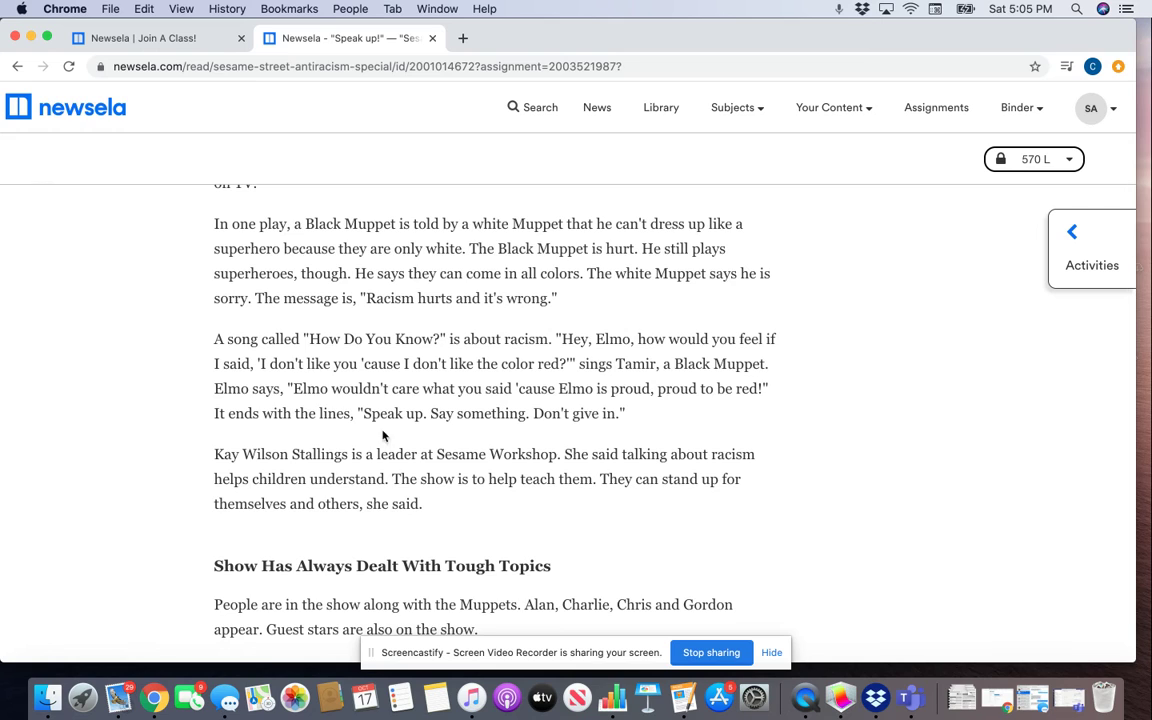
pyautogui.scroll(-2, 507, 474)
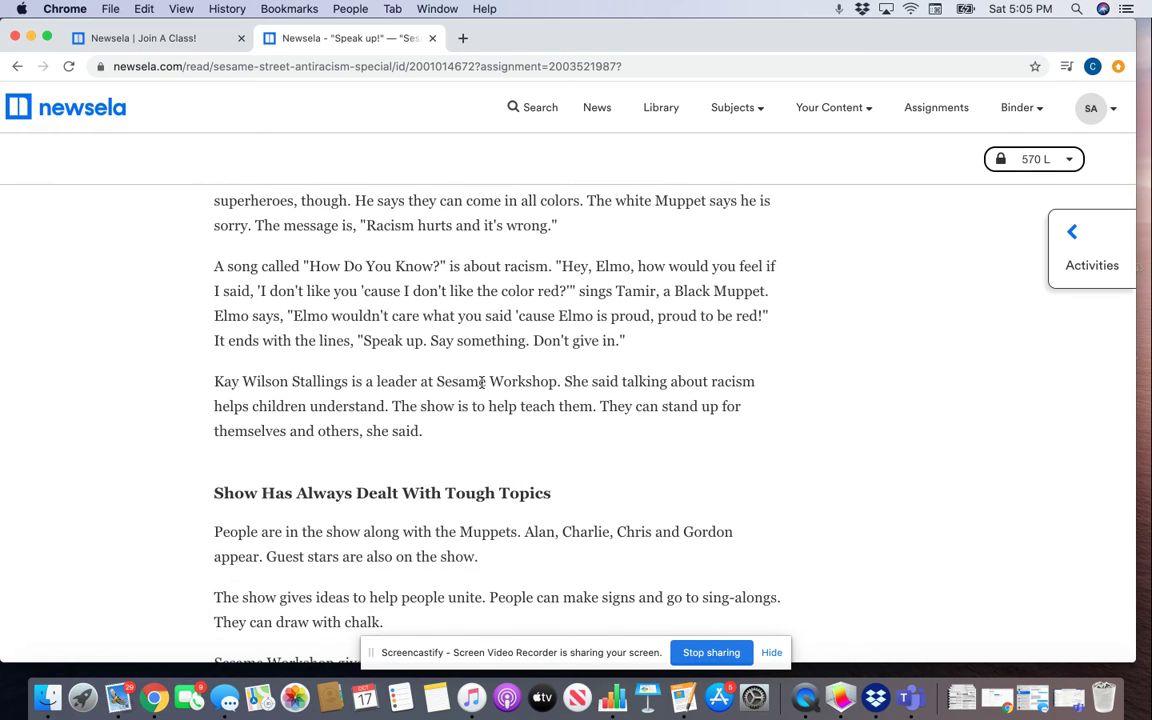
# Step: Highlight the word 'racism' in red and save the note "Type right here" on it
pyautogui.moveTo(708, 380); pyautogui.dragTo(764, 388)
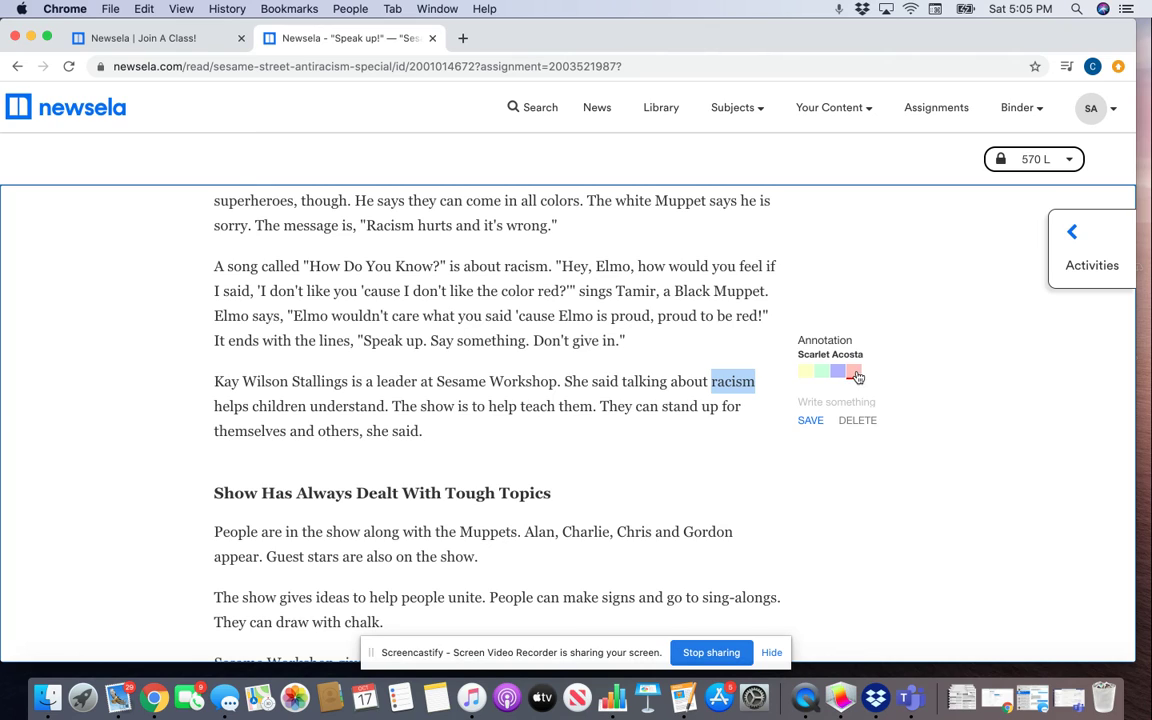
pyautogui.click(855, 373)
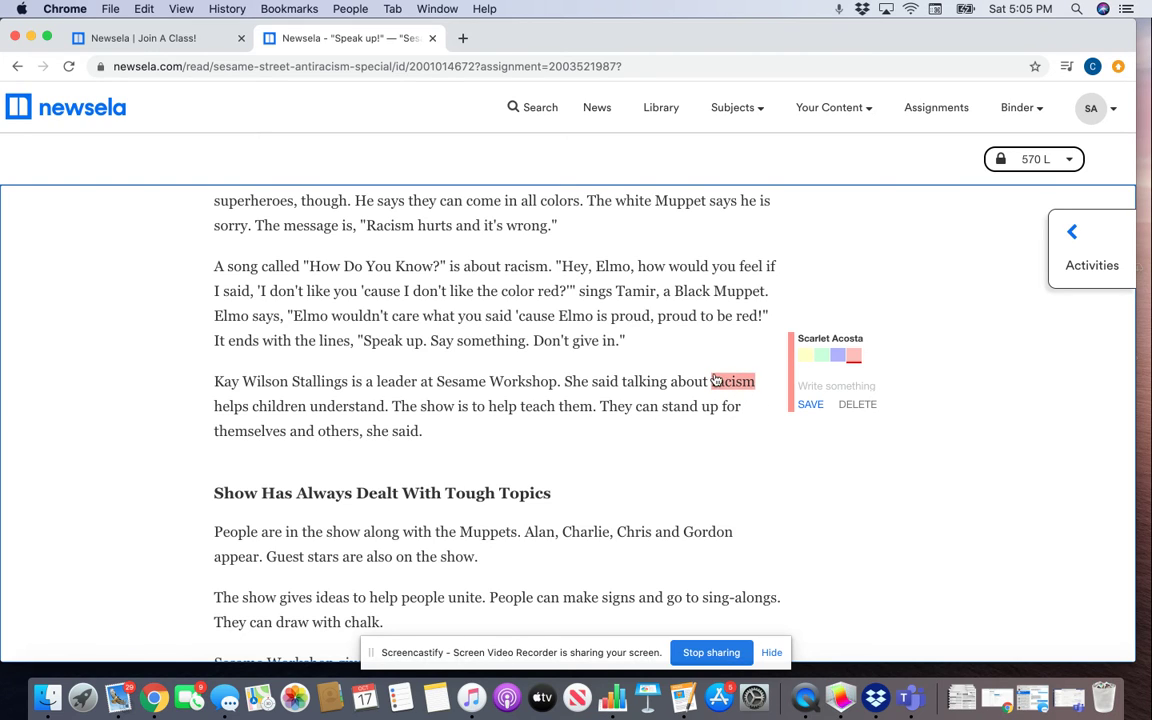
pyautogui.click(846, 389)
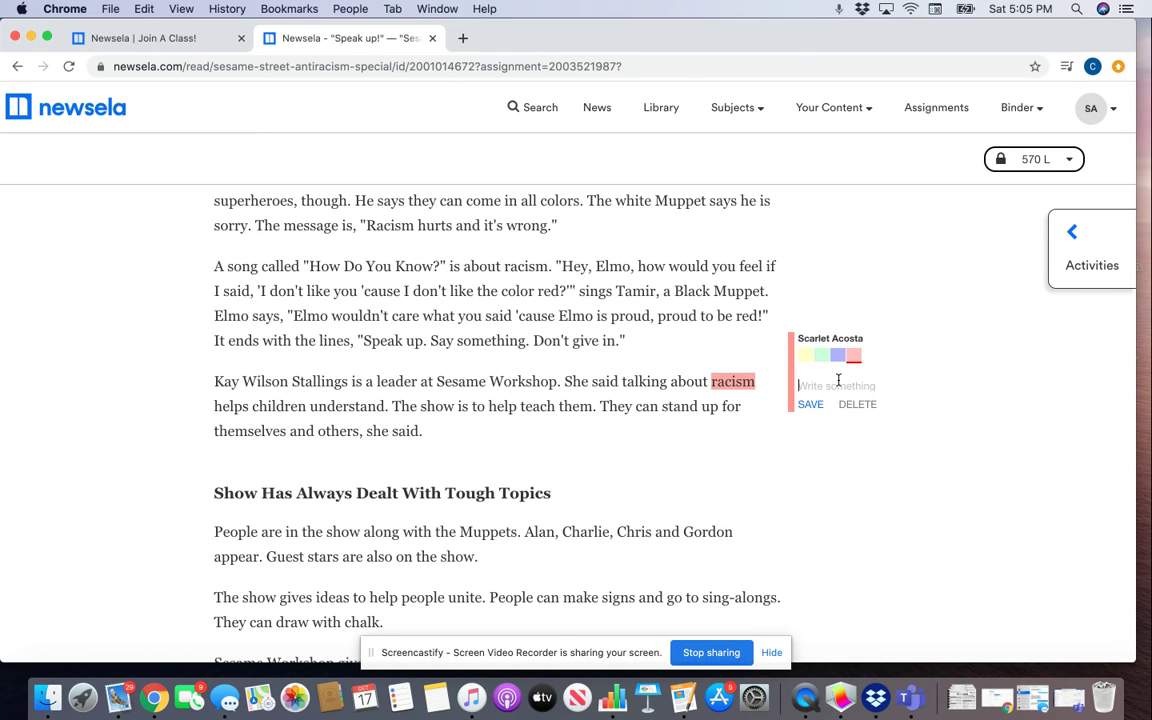
pyautogui.write('Type right here')
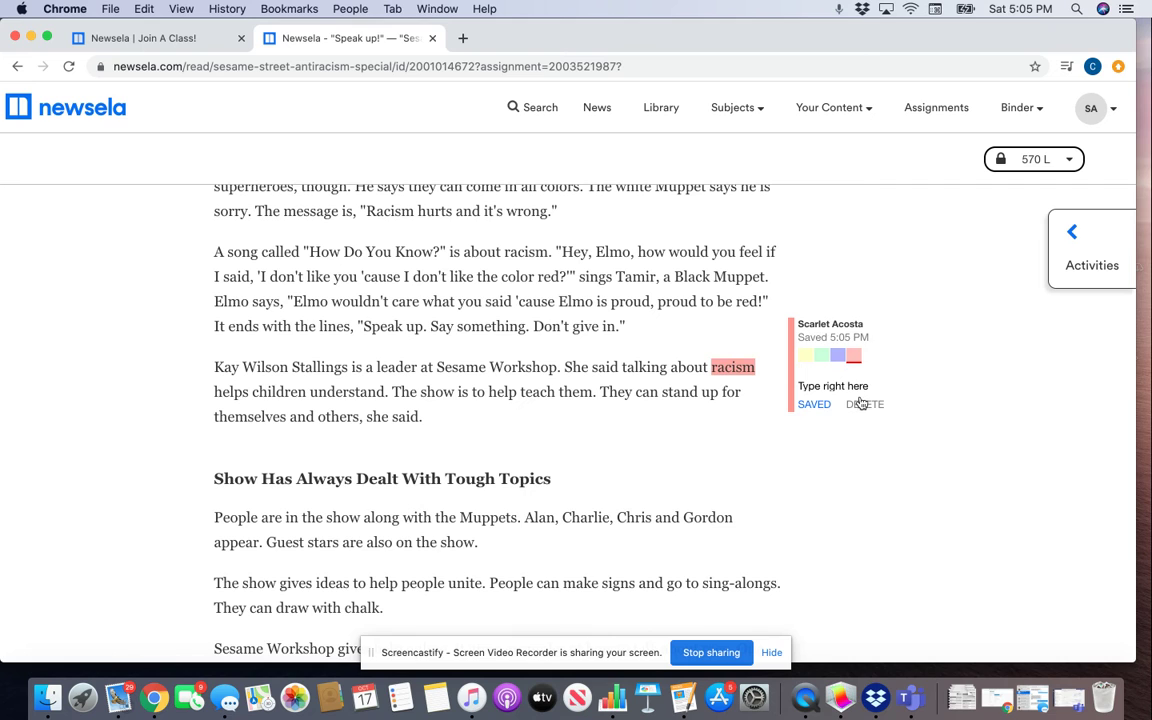
pyautogui.click(821, 404)
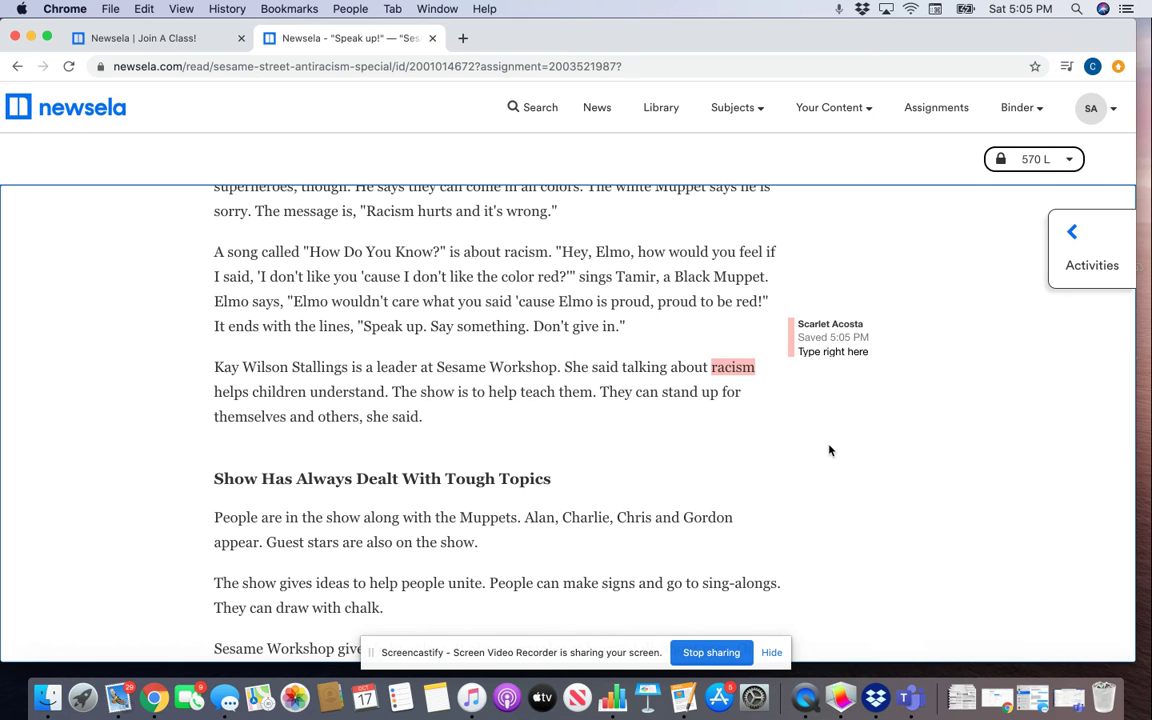
# Step: Scroll back to the assignment instructions and the "Speak up!" title at the article's top
pyautogui.scroll(3, 843, 321)
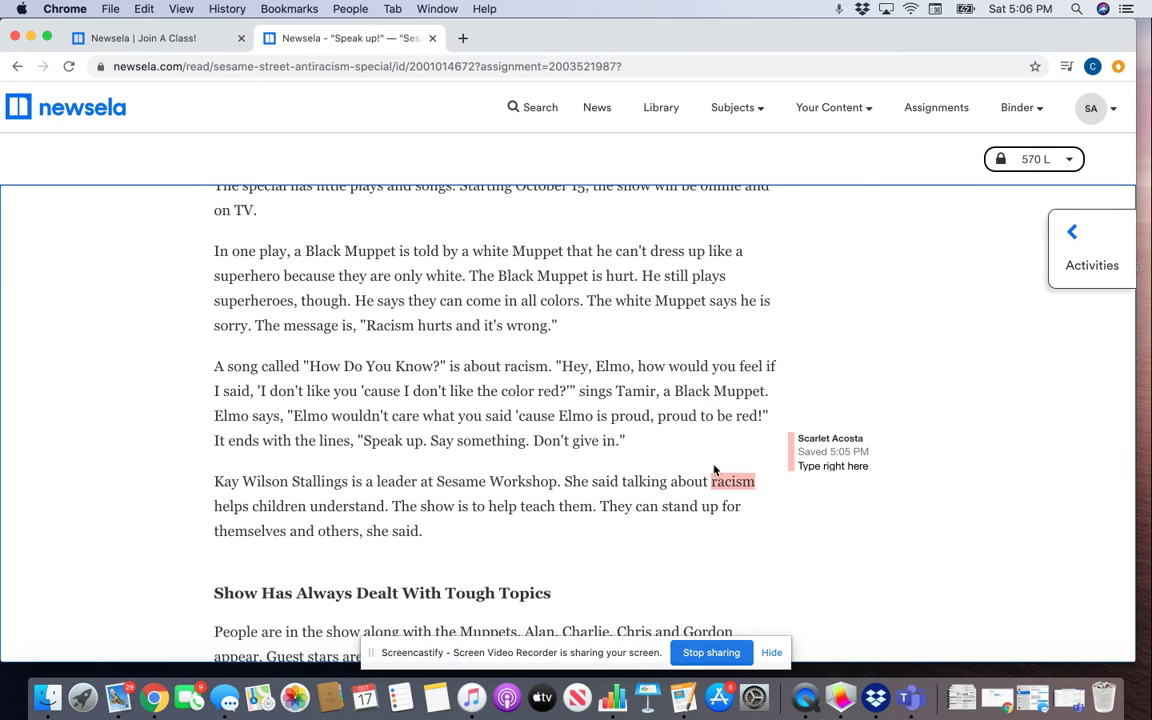
pyautogui.scroll(2, 712, 326)
pyautogui.scroll(-3, 707, 323)
pyautogui.scroll(-1, 707, 323)
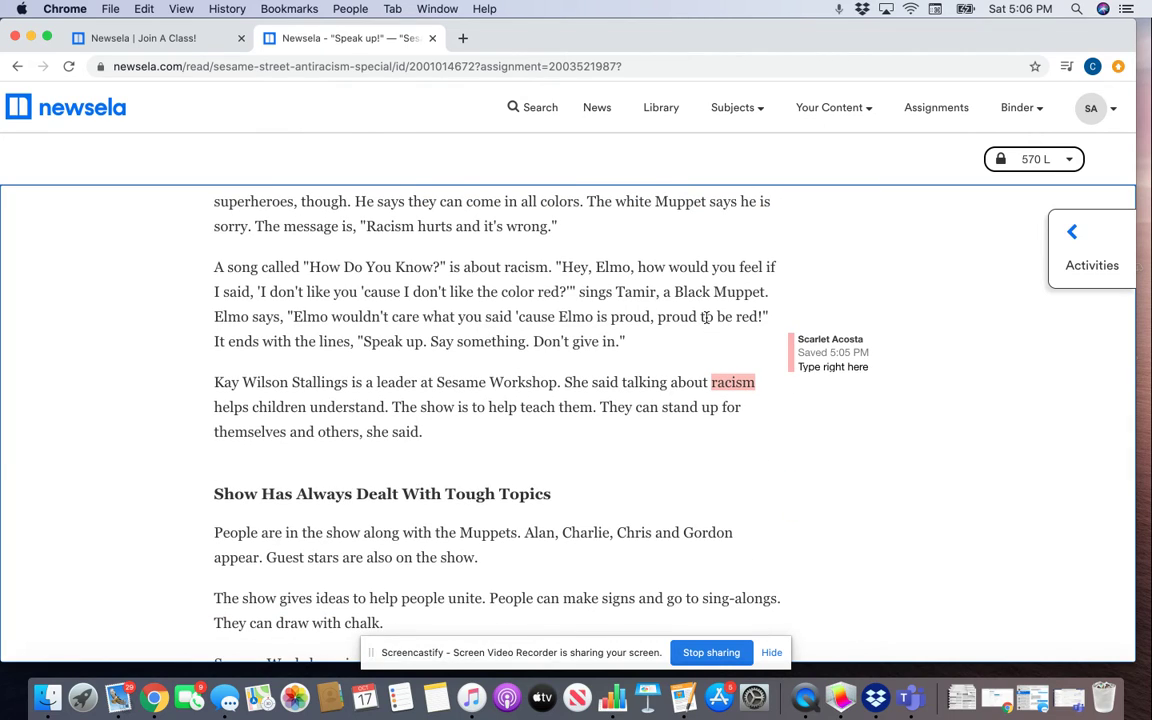
pyautogui.scroll(10, 841, 357)
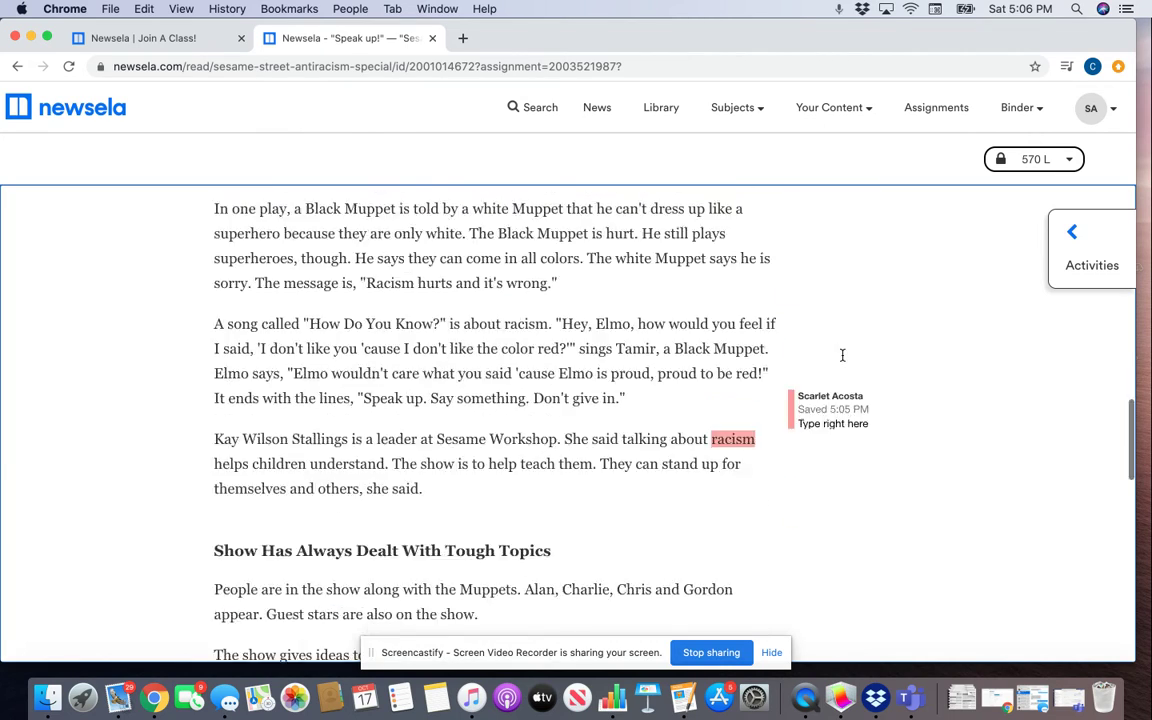
pyautogui.scroll(5, 864, 349)
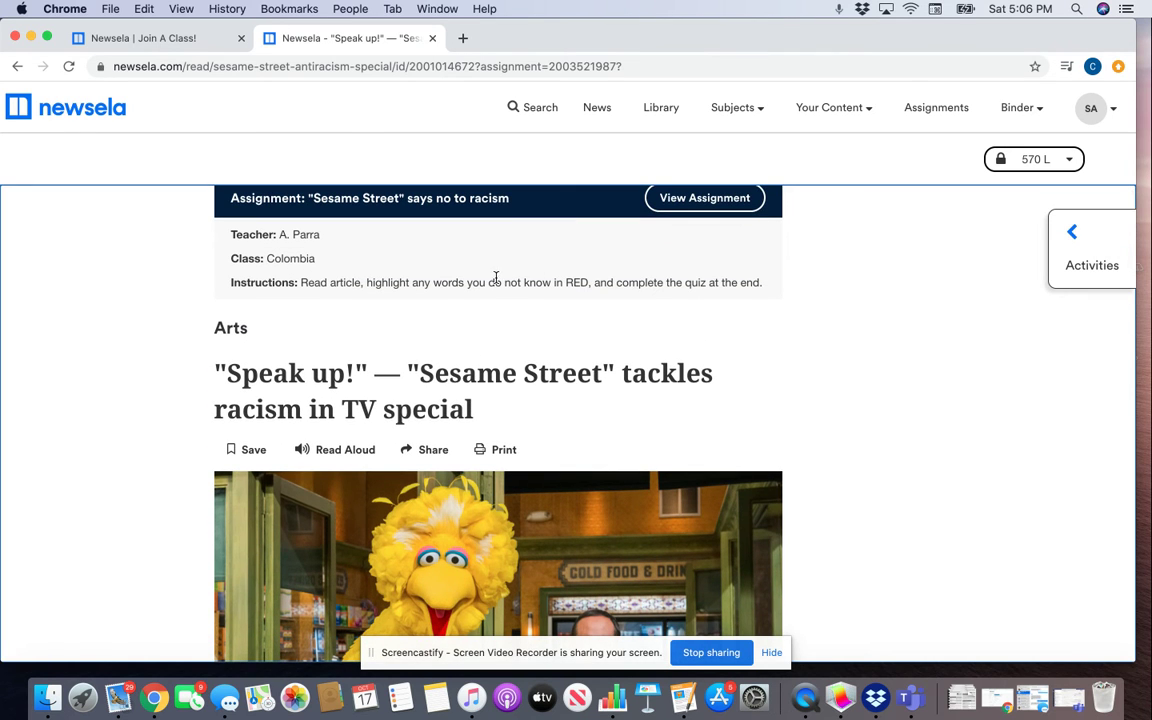
# Step: Open the Activities panel and go into the Write activity
pyautogui.click(1088, 249)
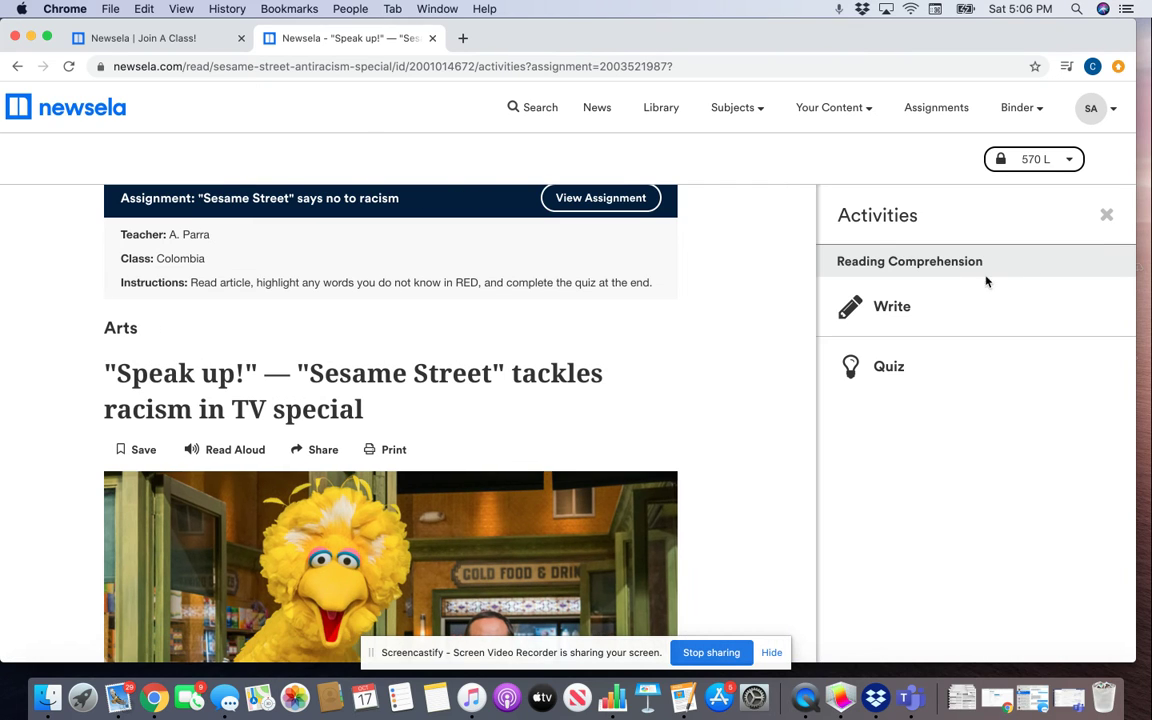
pyautogui.click(872, 313)
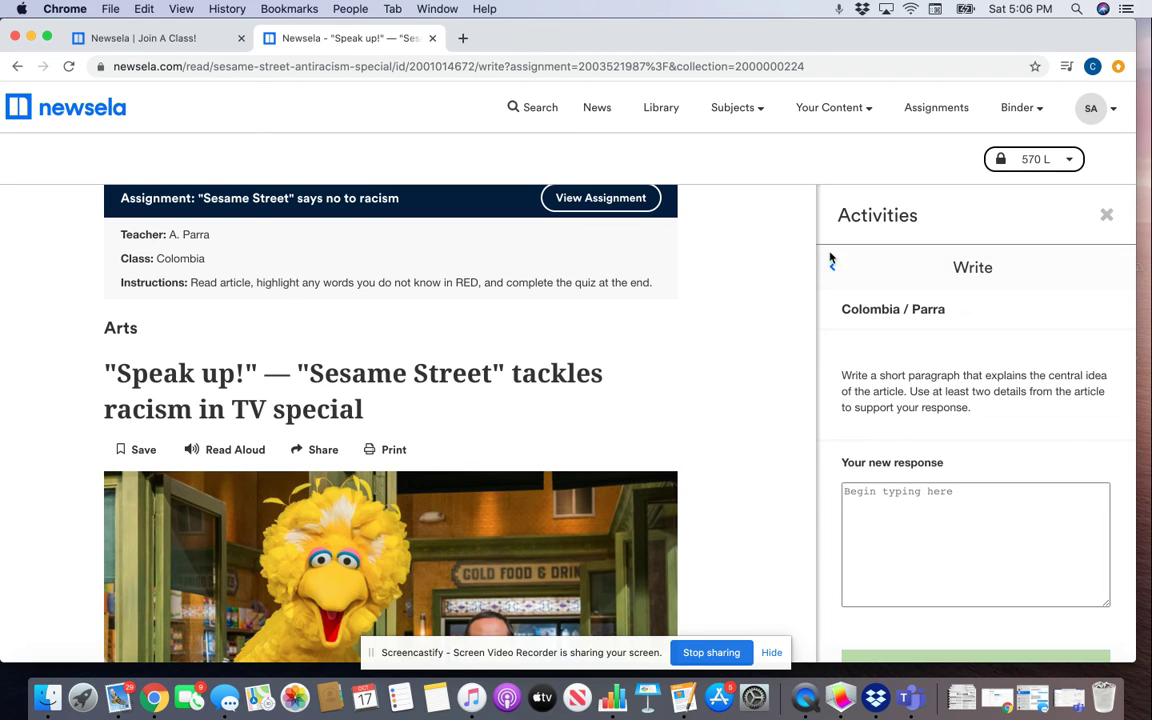
pyautogui.click(831, 272)
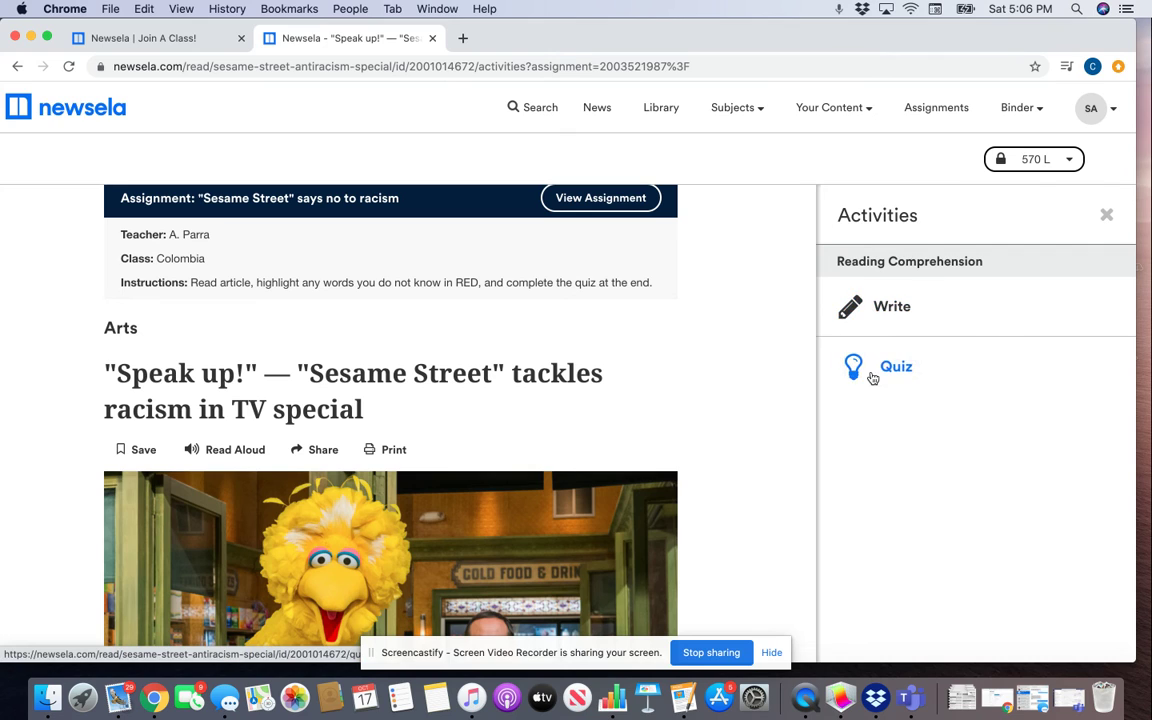
pyautogui.click(889, 311)
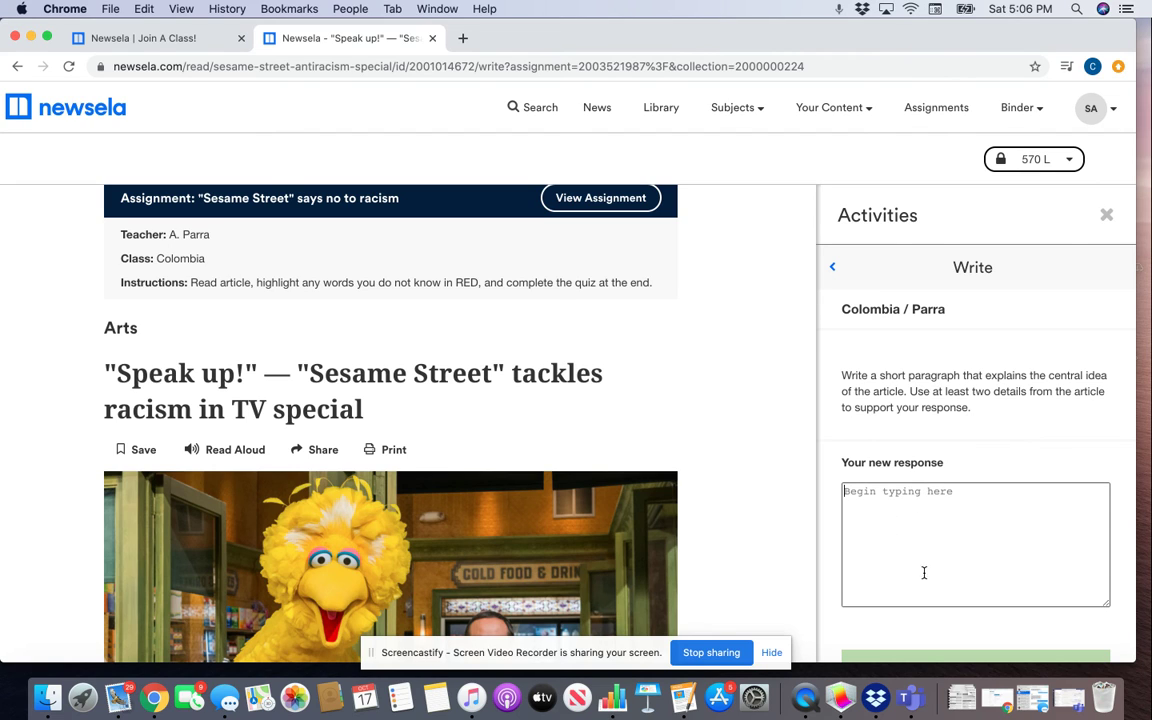
# Step: Type and erase a letter in the Write response, leaving it empty, and return to Activities
pyautogui.scroll(-1, 923, 482)
pyautogui.click(923, 462)
pyautogui.write('v')
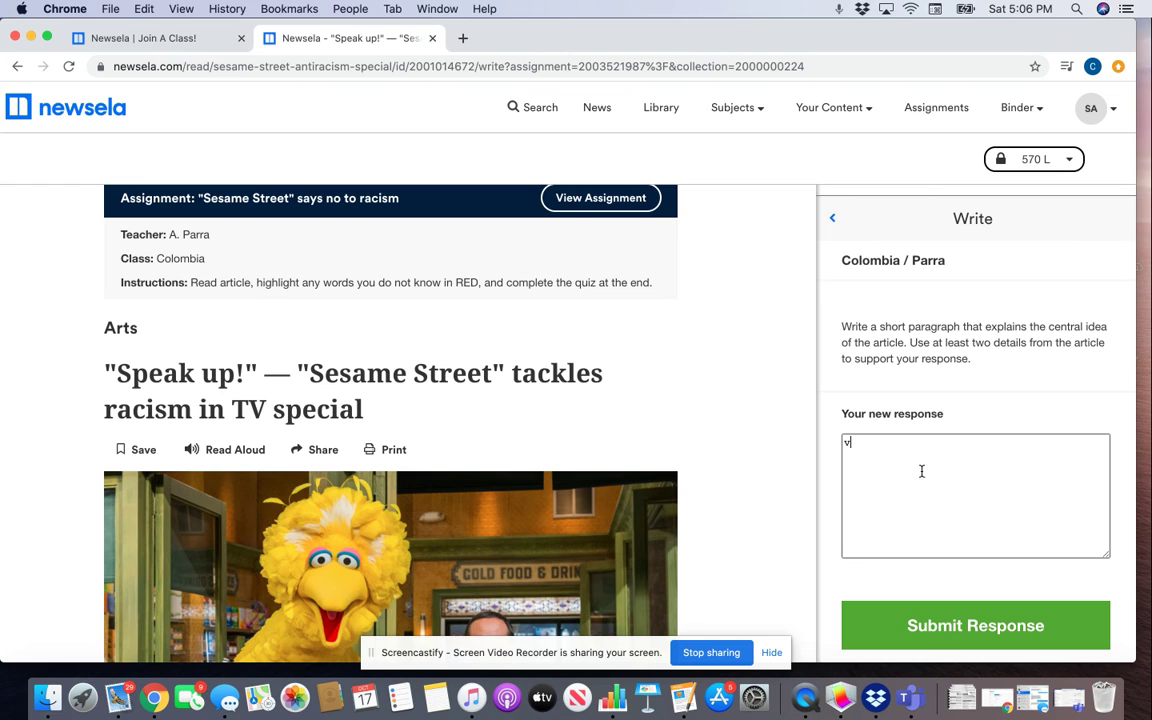
pyautogui.press('BackSpace')
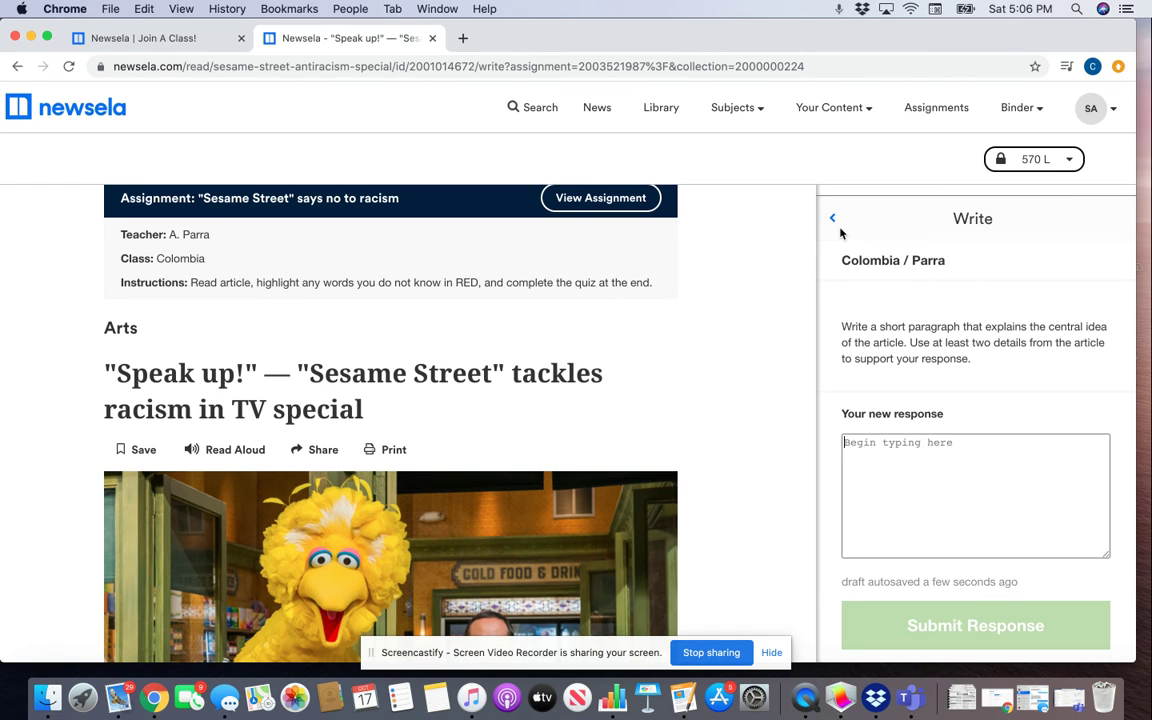
pyautogui.click(831, 220)
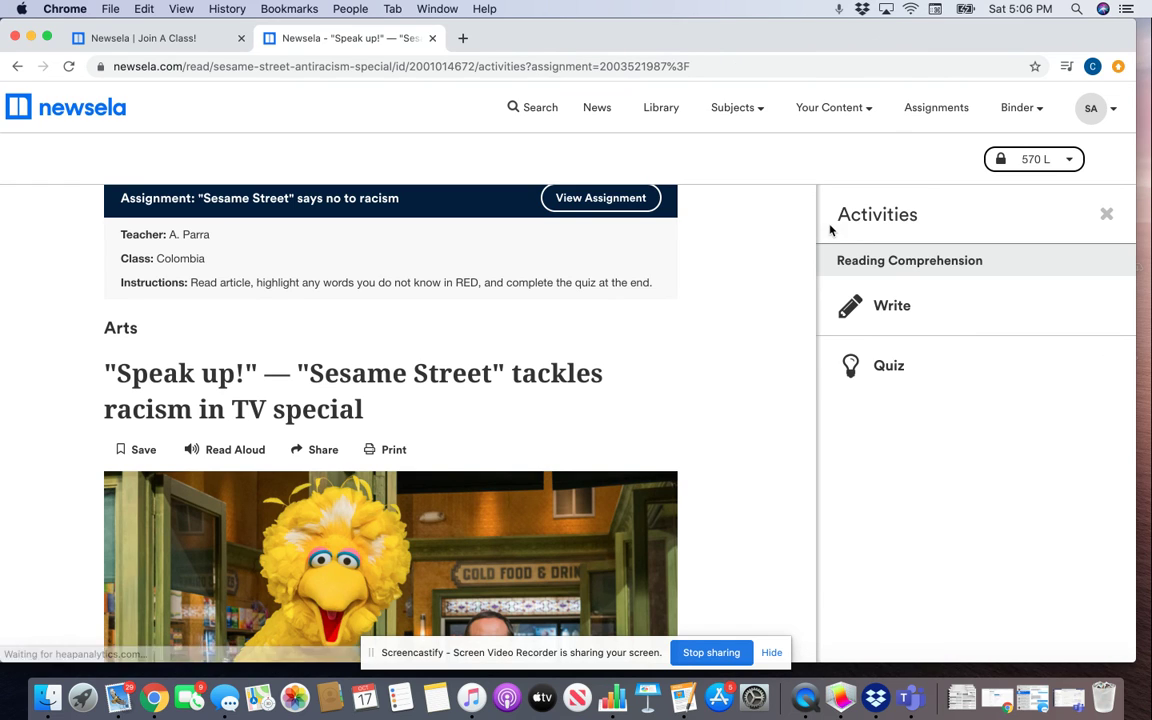
# Step: Open the four-question Quiz from the Activities panel and bring question 1 into view
pyautogui.click(888, 374)
pyautogui.scroll(-2, 888, 376)
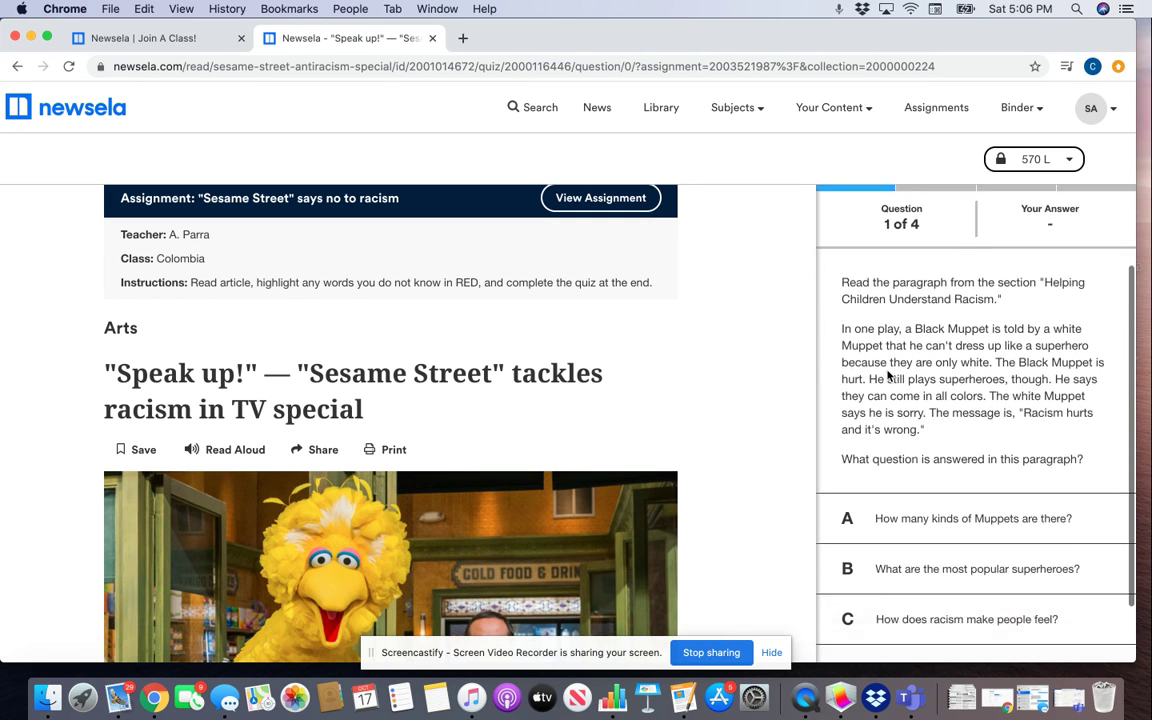
pyautogui.scroll(-1, 888, 375)
pyautogui.scroll(-1, 867, 387)
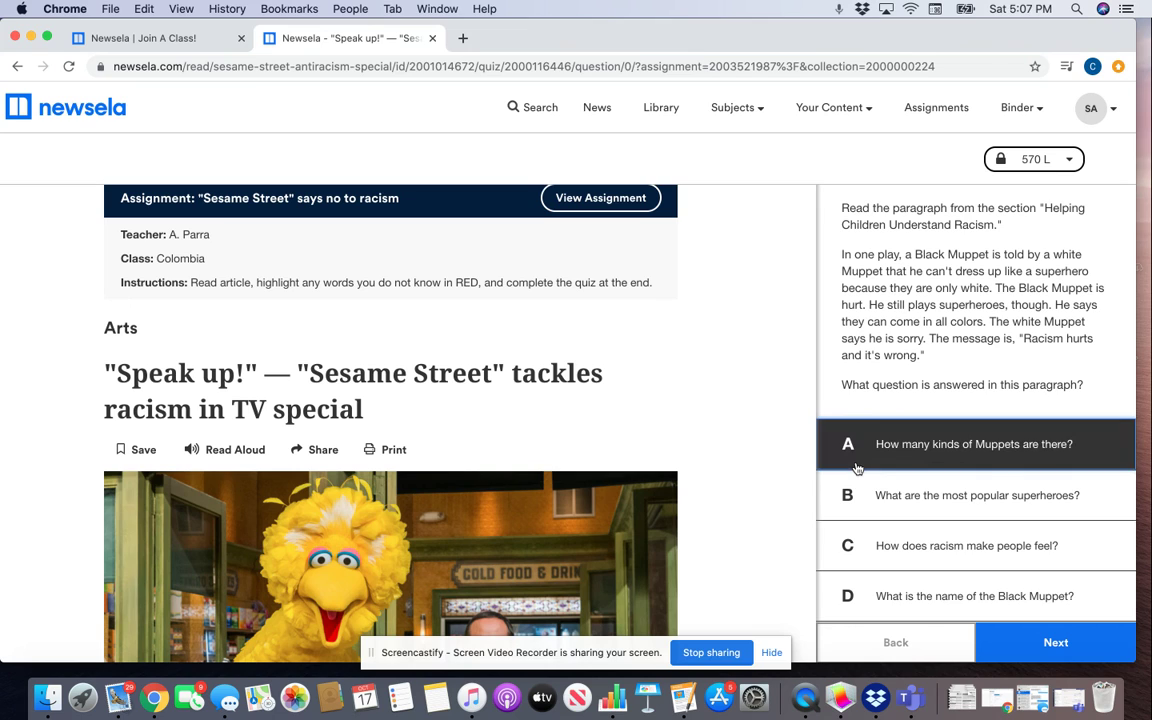
# Step: Select answer A, 'How many kinds of Muppets are there?', for question 1
pyautogui.click(857, 462)
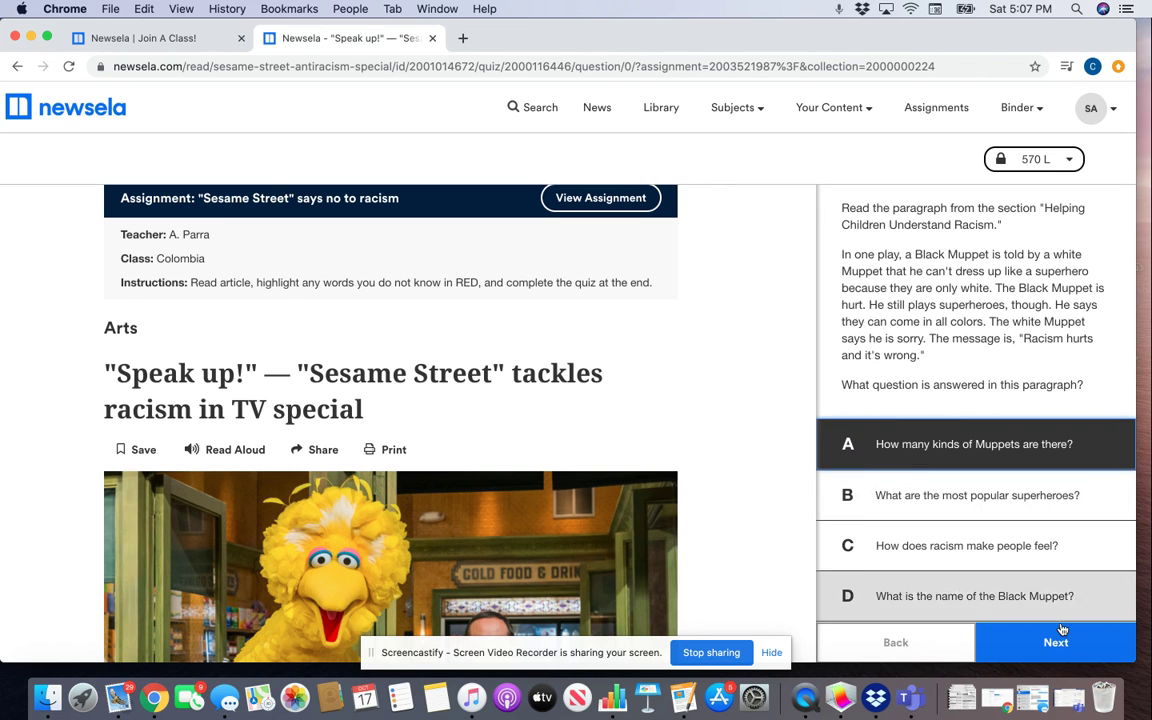
pyautogui.click(653, 327)
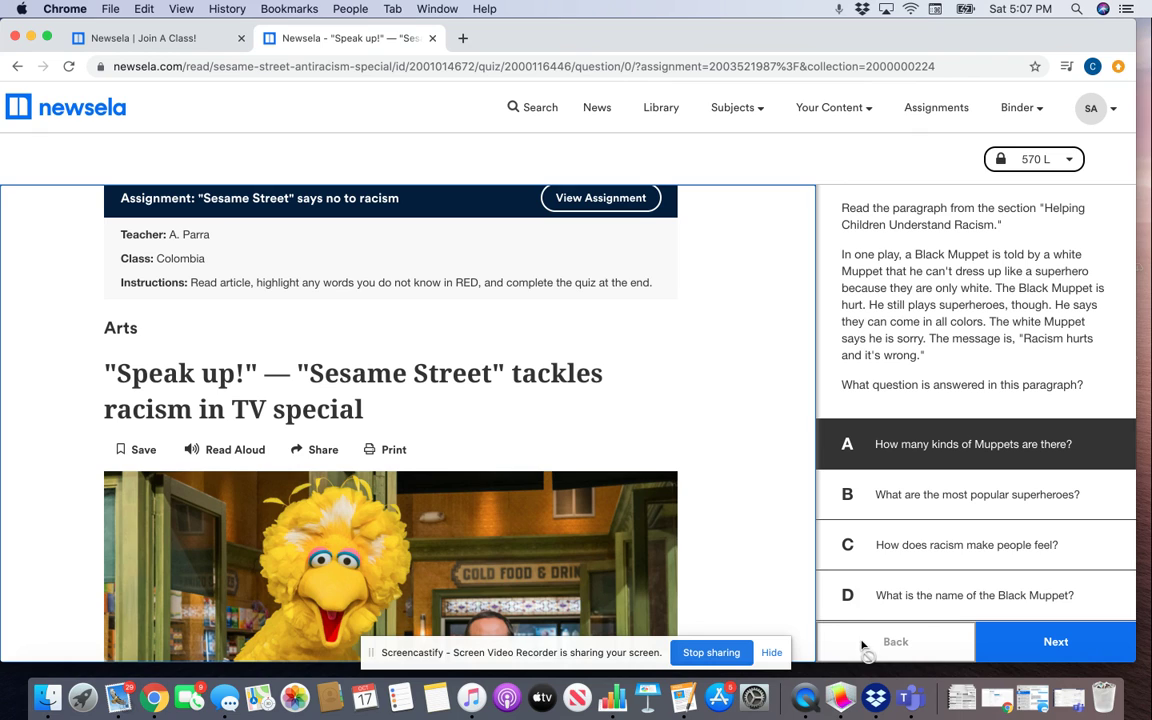
pyautogui.scroll(1, 760, 260)
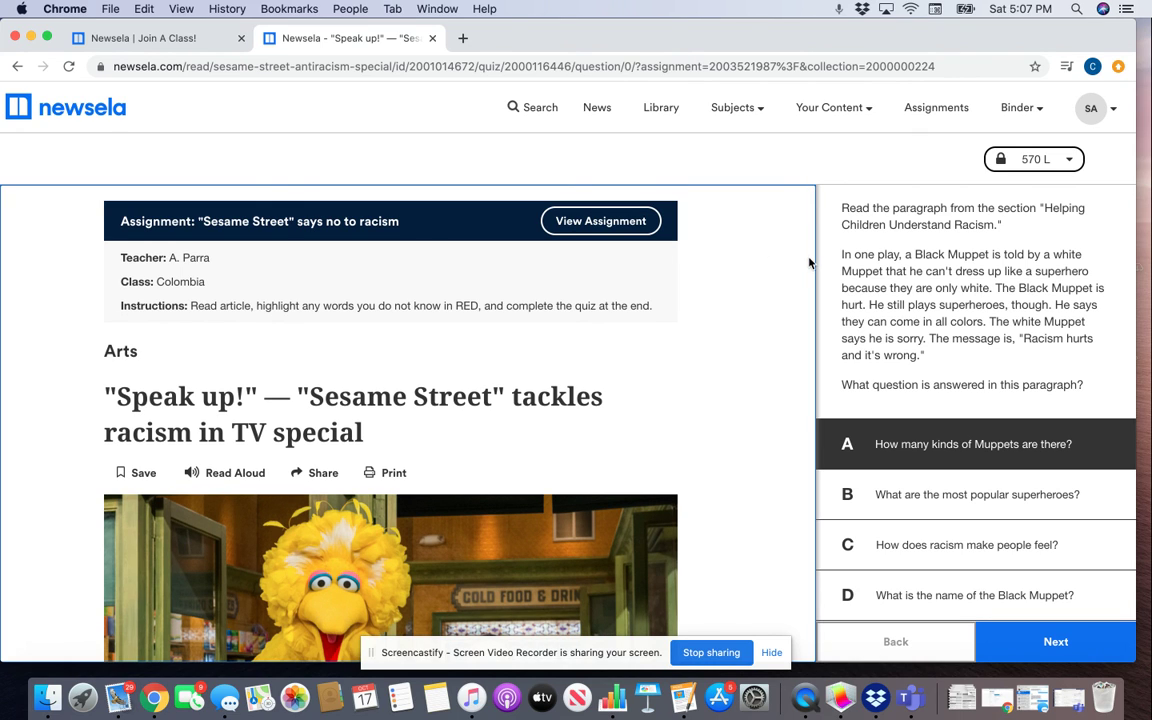
pyautogui.scroll(-10, 633, 373)
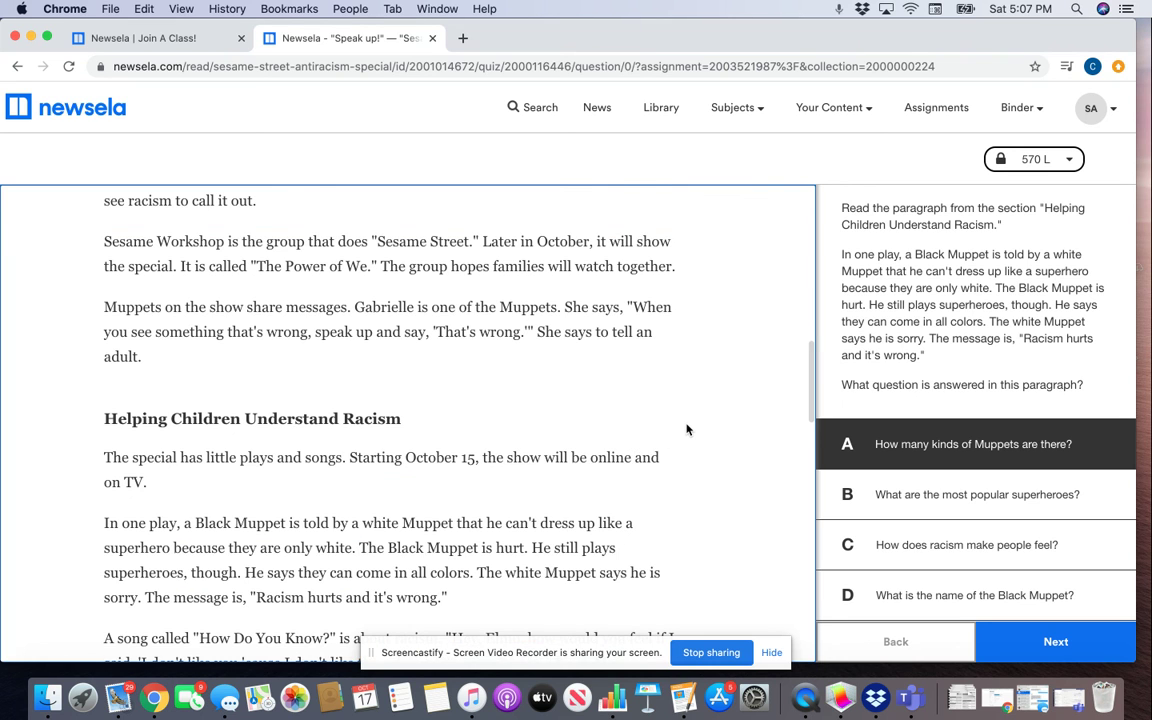
pyautogui.scroll(4, 687, 430)
pyautogui.scroll(6, 687, 430)
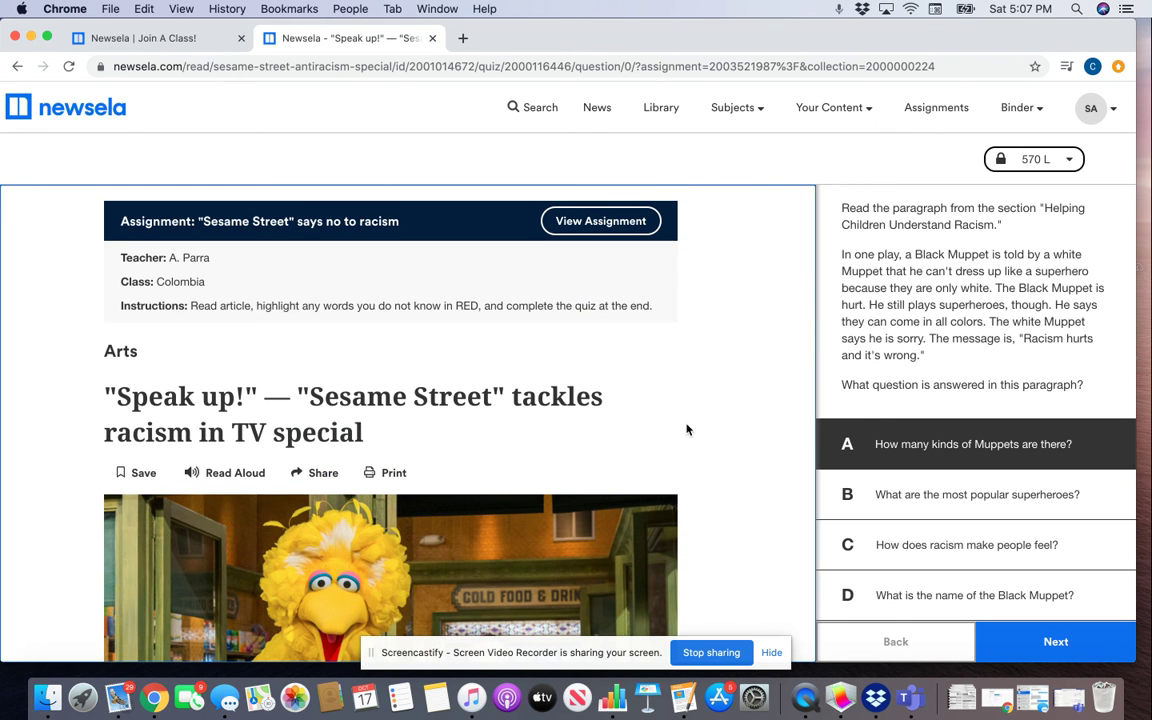